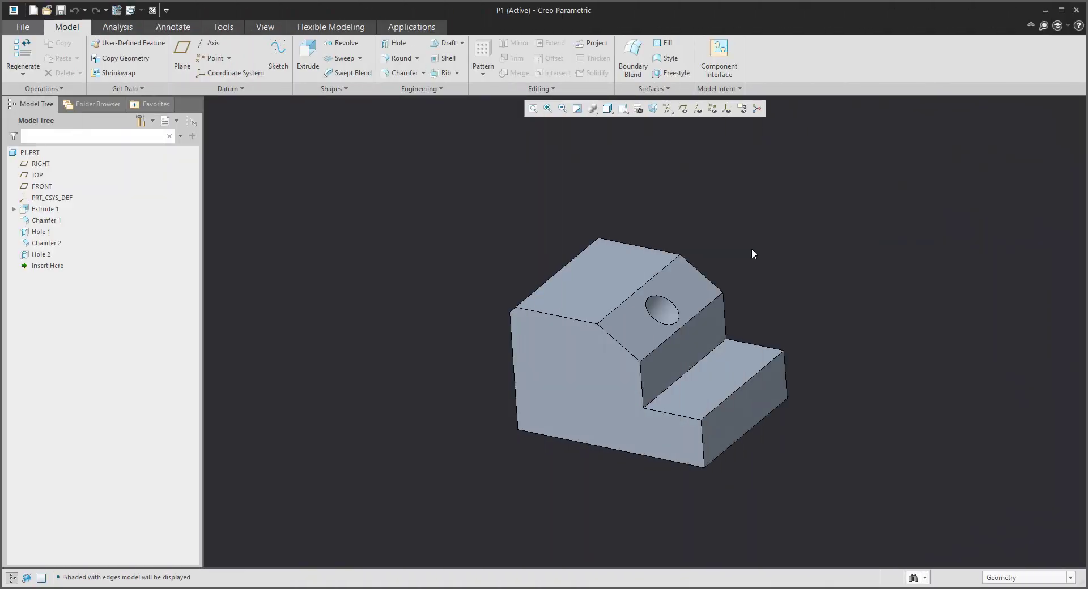
Turn on display of the FRONT, TOP and RIGHT datum planes and return P1 to an isometric view.
{"action": "mouse_move", "coordinate": [753, 252]}
{"action": "middle_mouse_down"}
{"action": "mouse_move", "coordinate": [796, 226]}
{"action": "mouse_move", "coordinate": [825, 226]}
{"action": "mouse_move", "coordinate": [757, 225]}
{"action": "mouse_move", "coordinate": [729, 242]}
{"action": "middle_mouse_up"}
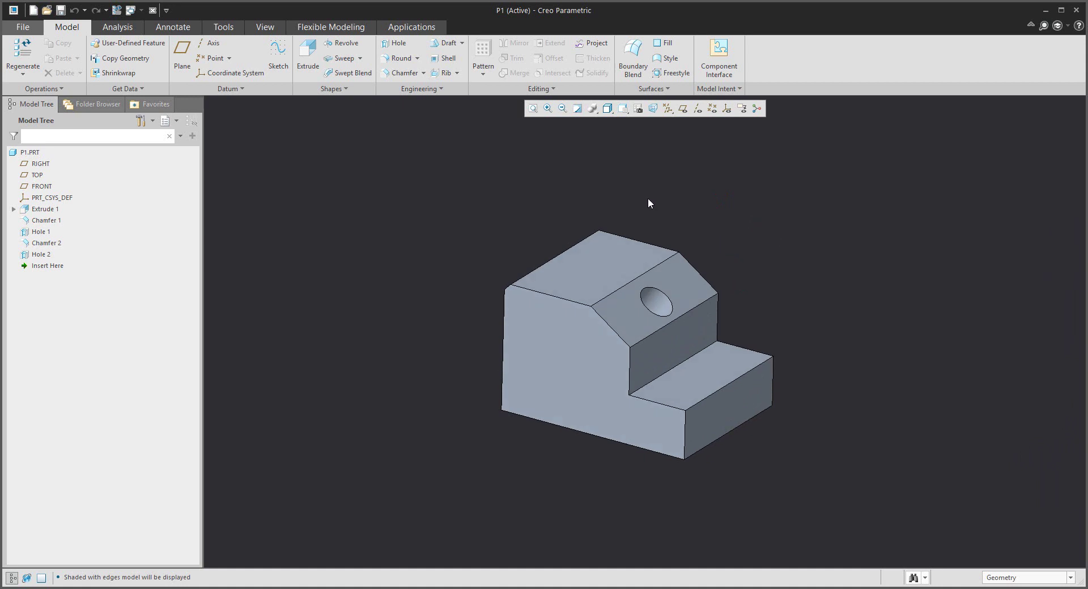
{"action": "left_click", "coordinate": [684, 109]}
{"action": "middle_click_drag", "start_coordinate": [649, 200], "coordinate": [629, 202]}
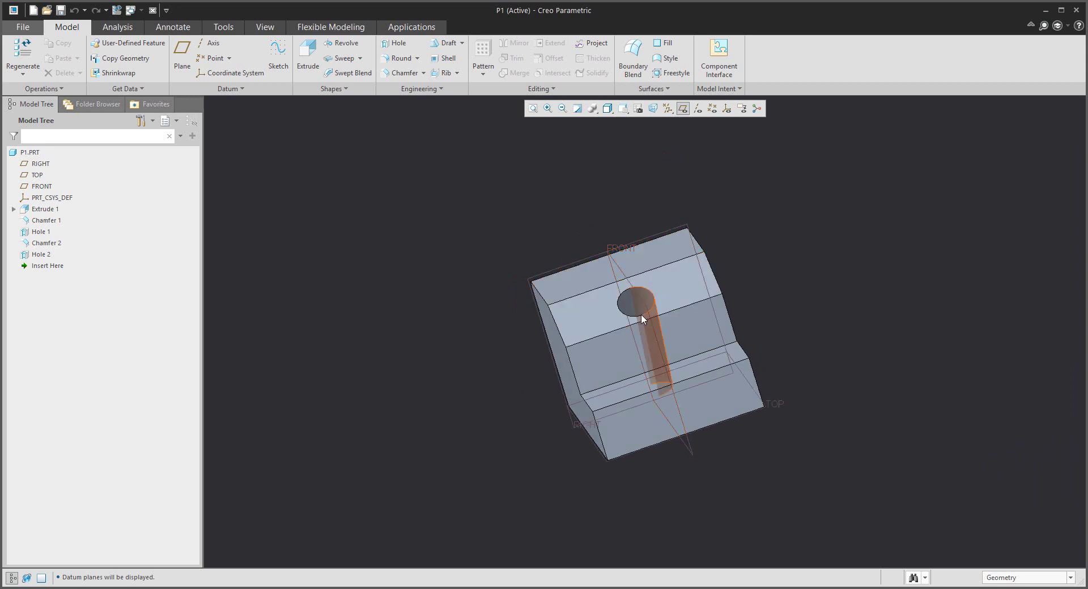
{"action": "mouse_move", "coordinate": [607, 256]}
{"action": "middle_mouse_down"}
{"action": "mouse_move", "coordinate": [625, 195]}
{"action": "mouse_move", "coordinate": [537, 205]}
{"action": "middle_mouse_up"}
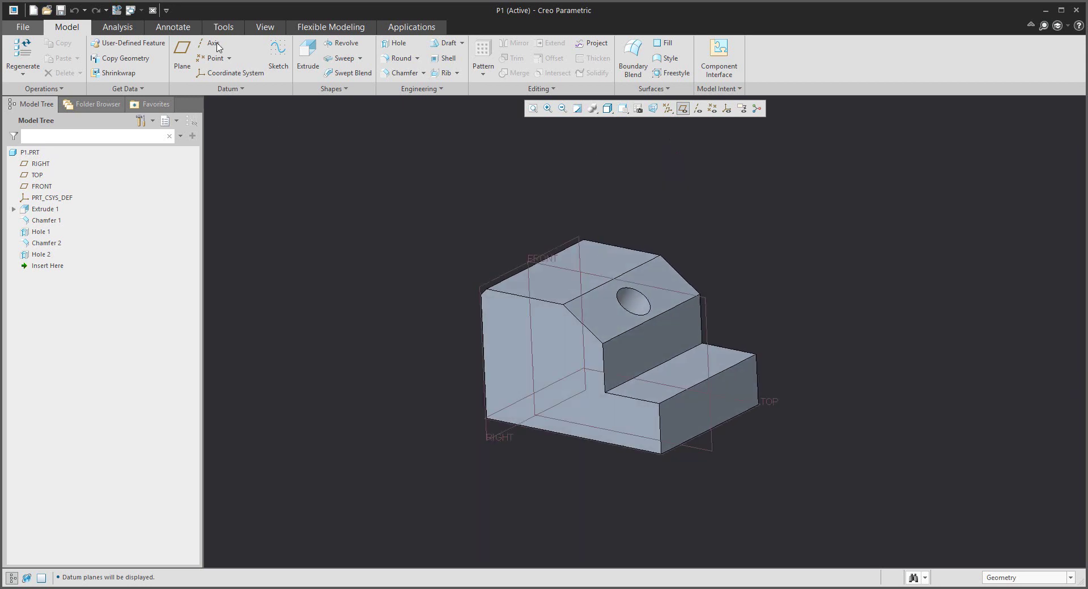
{"action": "left_click", "coordinate": [255, 27]}
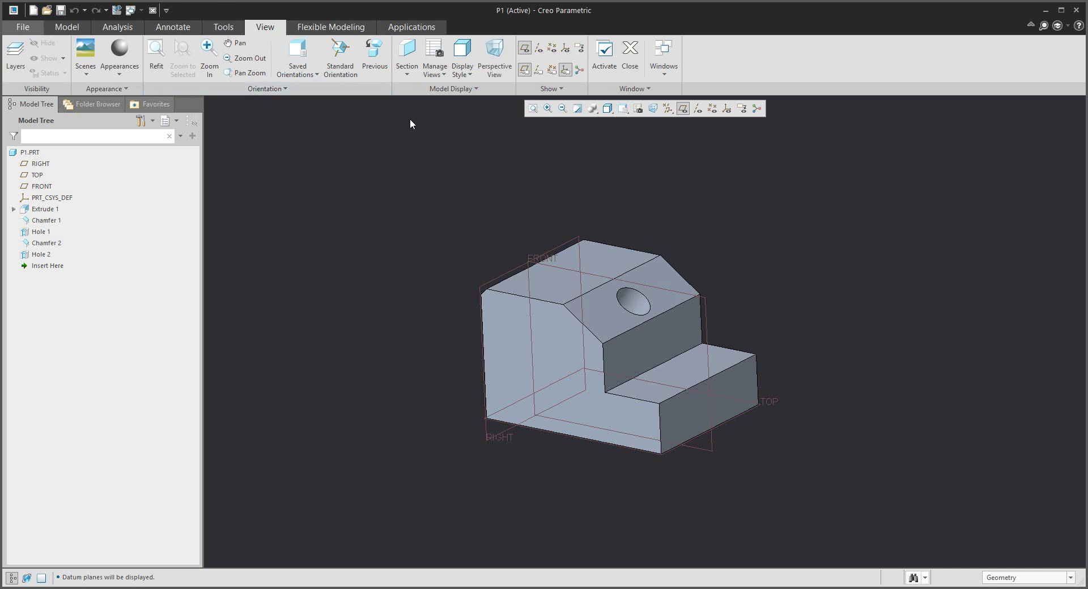
Create a planar cross-section through the FRONT datum plane and name it A.
{"action": "left_click", "coordinate": [407, 73]}
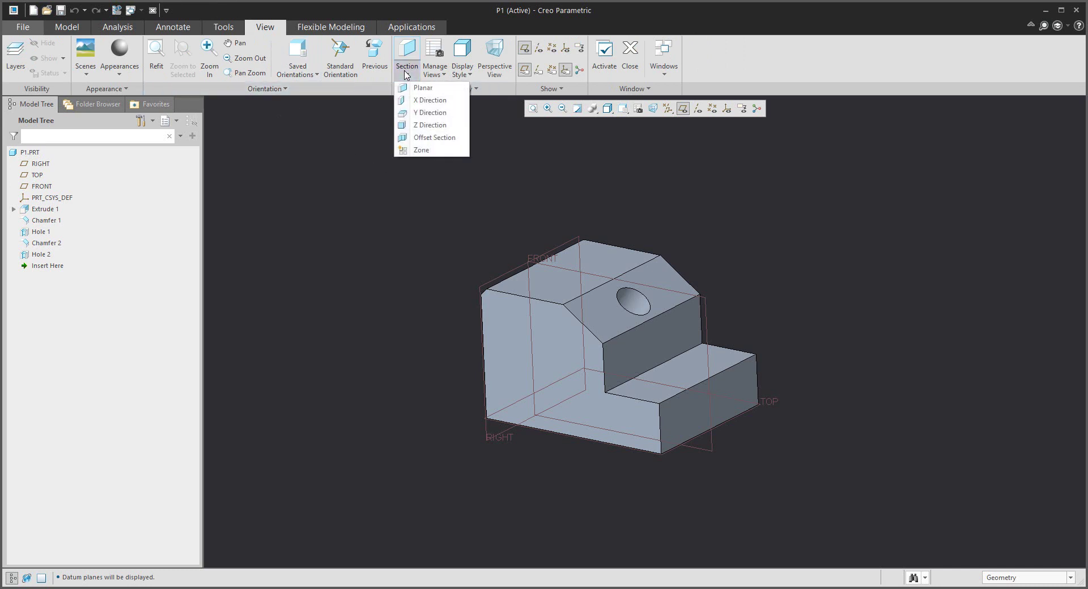
{"action": "left_click", "coordinate": [422, 88]}
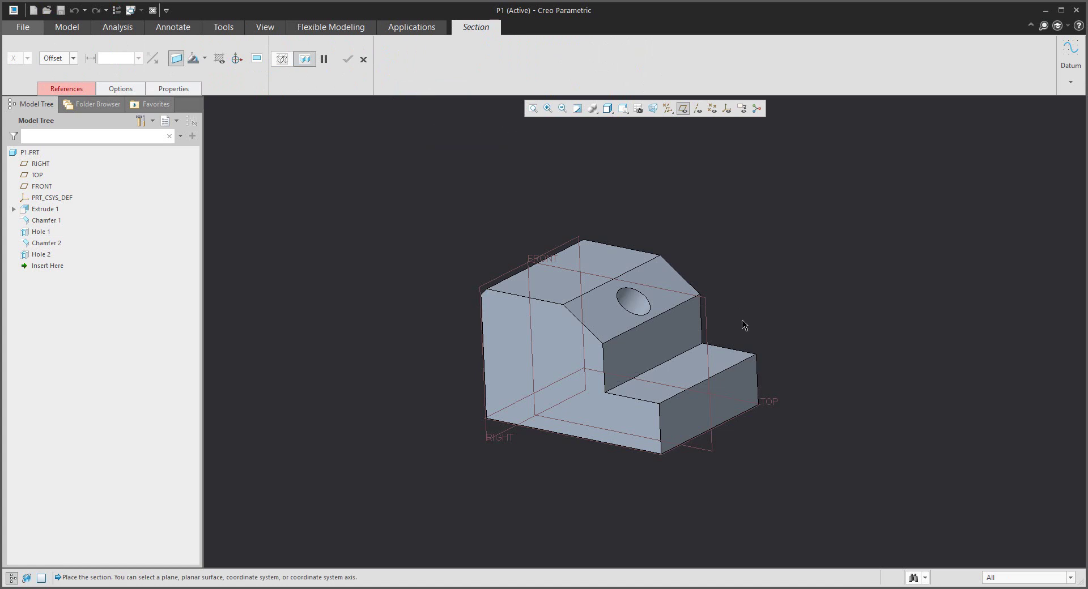
{"action": "left_click", "coordinate": [708, 331]}
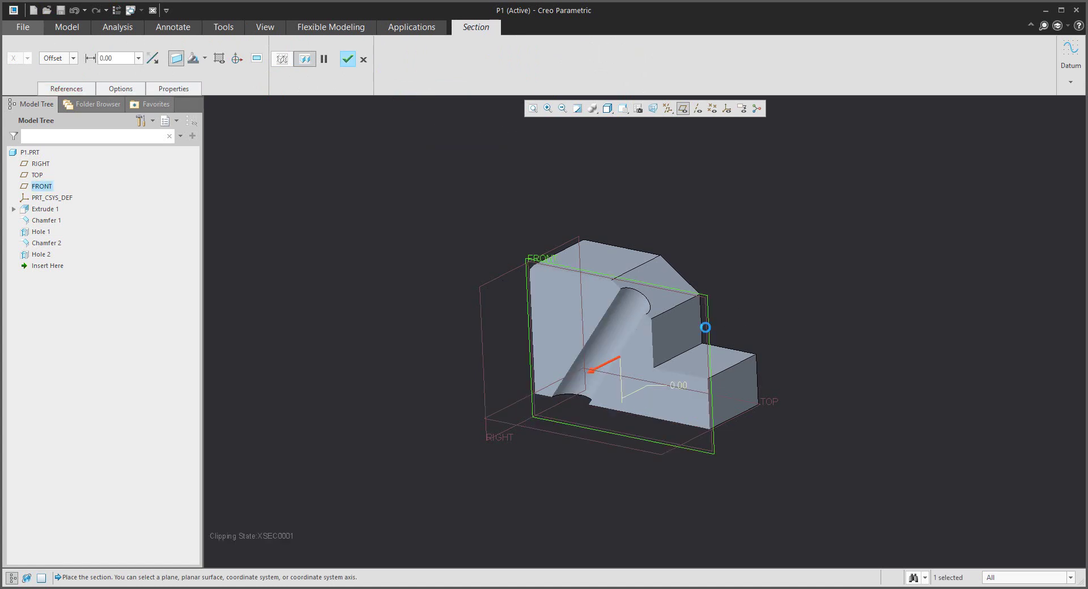
{"action": "left_click", "coordinate": [173, 89]}
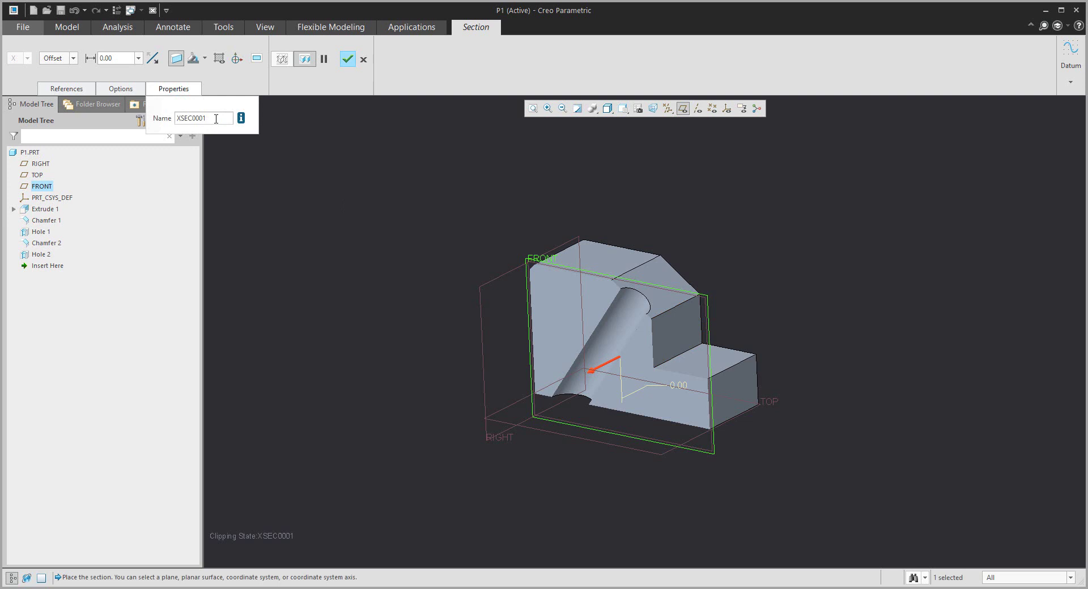
{"action": "double_click", "coordinate": [216, 119]}
{"action": "type", "text": "A"}
{"action": "left_click", "coordinate": [347, 59]}
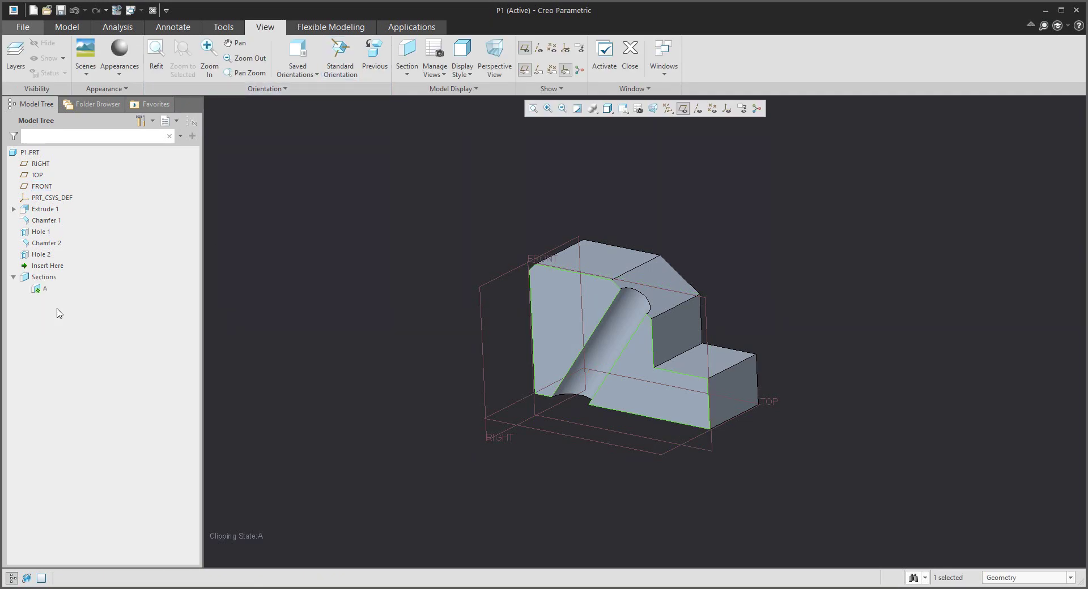
Turn off clipping for section A so the whole part shows.
{"action": "left_click", "coordinate": [37, 290]}
{"action": "right_click", "coordinate": [37, 289]}
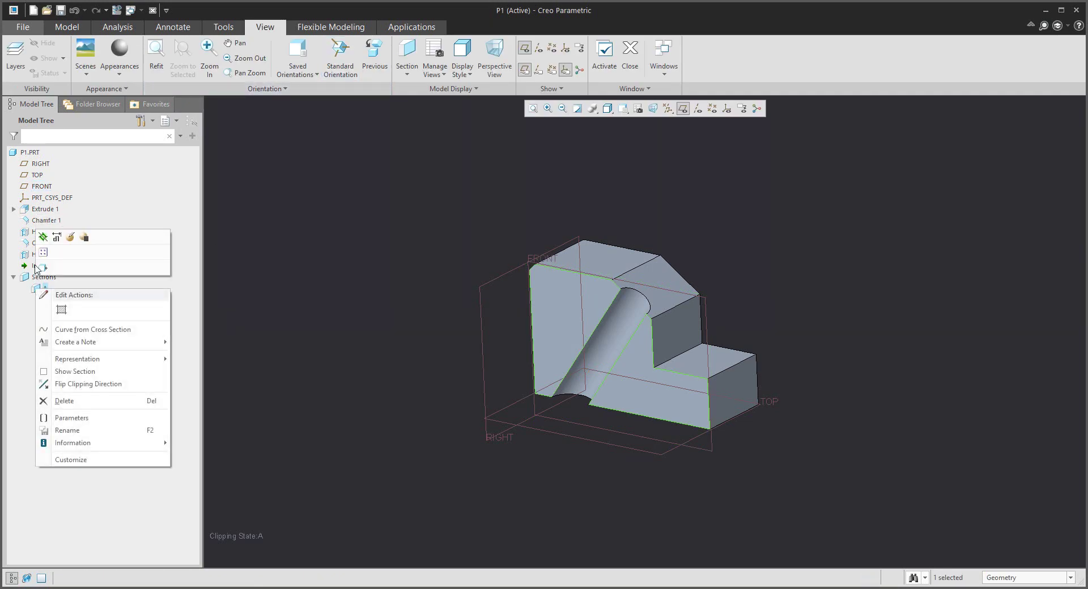
{"action": "left_click", "coordinate": [85, 397]}
{"action": "left_click", "coordinate": [301, 225]}
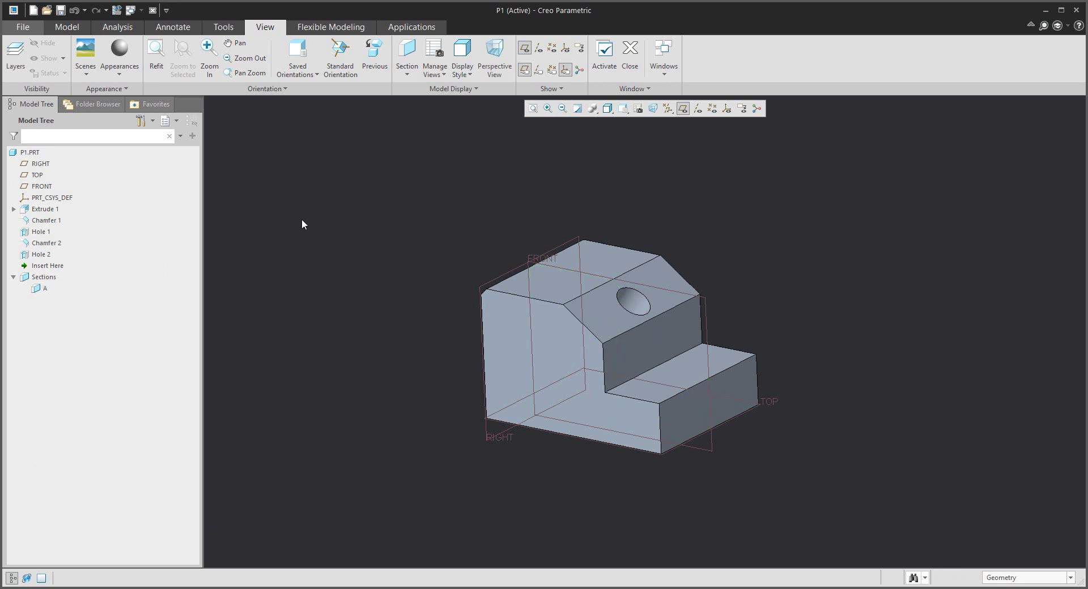
Start a datum plane through hole axis A_2, parallel to the L-shaped side face.
{"action": "mouse_move", "coordinate": [496, 209]}
{"action": "middle_mouse_down"}
{"action": "mouse_move", "coordinate": [772, 240]}
{"action": "mouse_move", "coordinate": [739, 250]}
{"action": "middle_mouse_up"}
{"action": "left_click", "coordinate": [67, 26]}
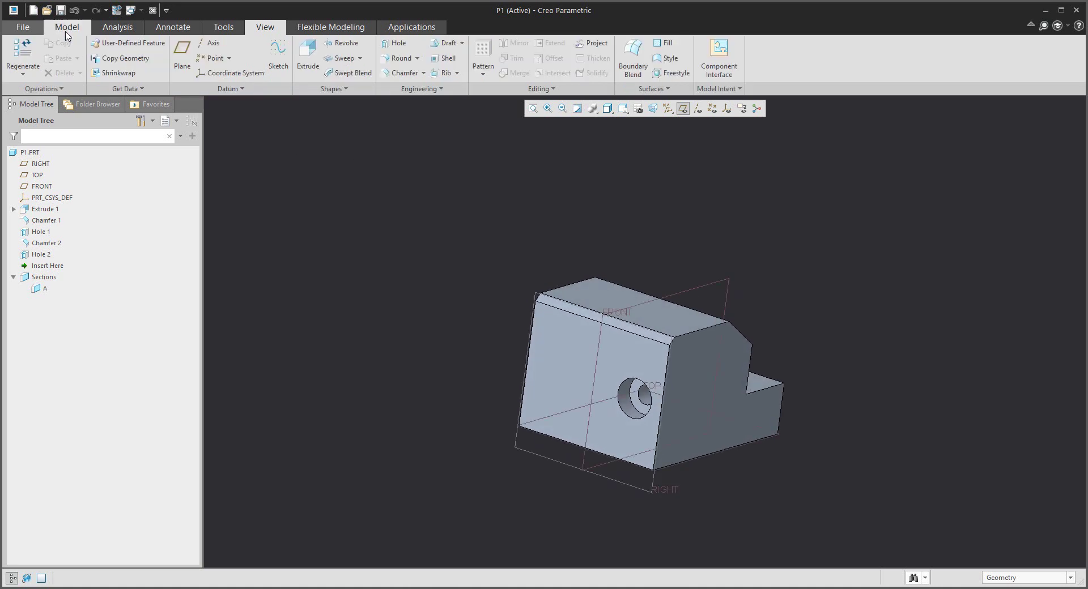
{"action": "left_click", "coordinate": [180, 55]}
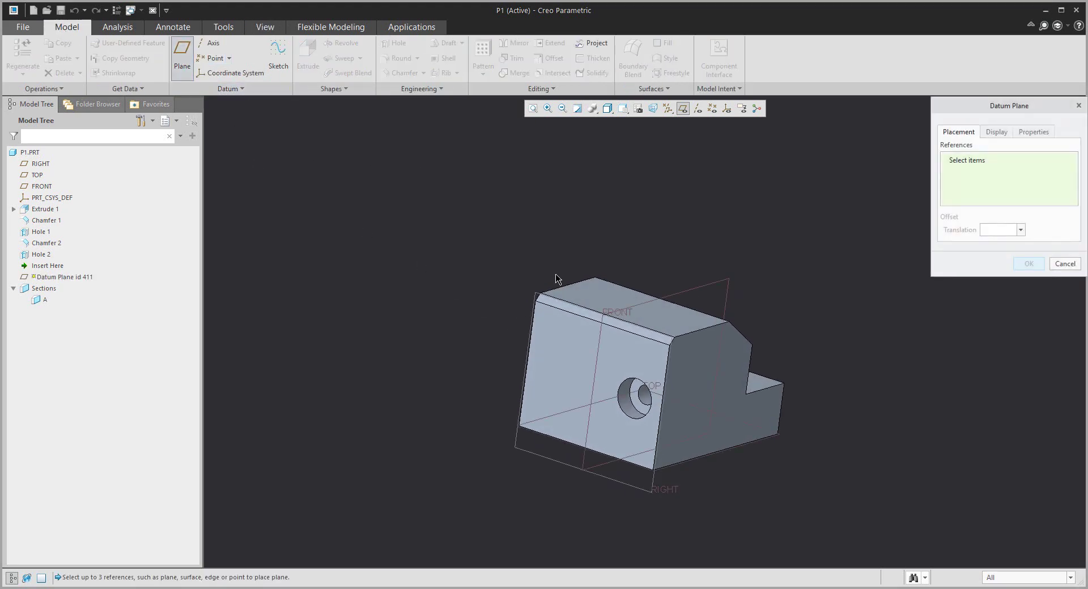
{"action": "left_click", "coordinate": [697, 110]}
{"action": "scroll", "coordinate": [658, 449], "scroll_direction": "down", "scroll_amount": 5}
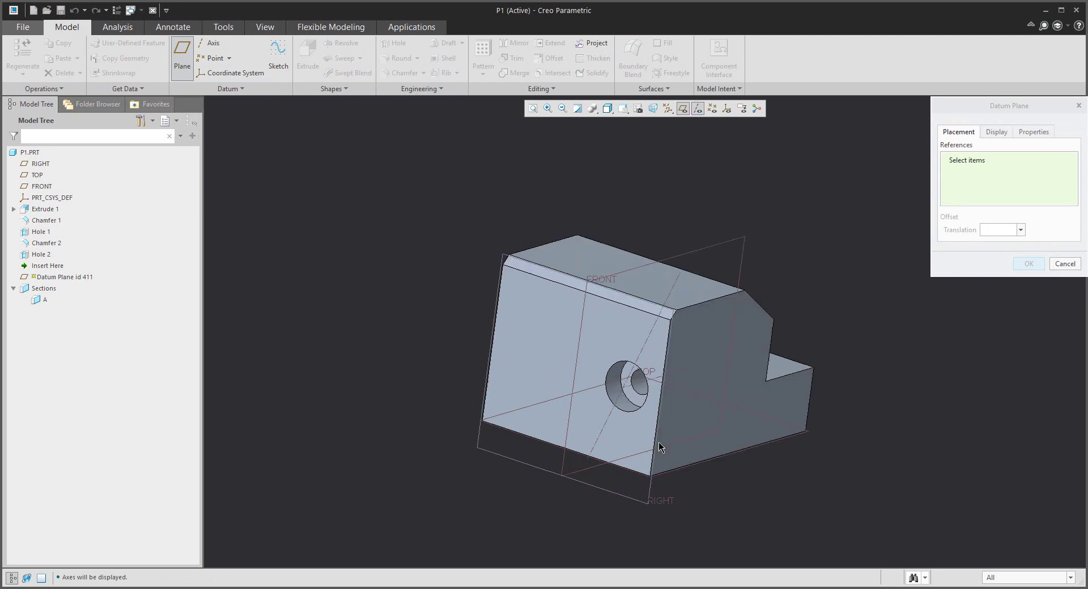
{"action": "left_click", "coordinate": [618, 331]}
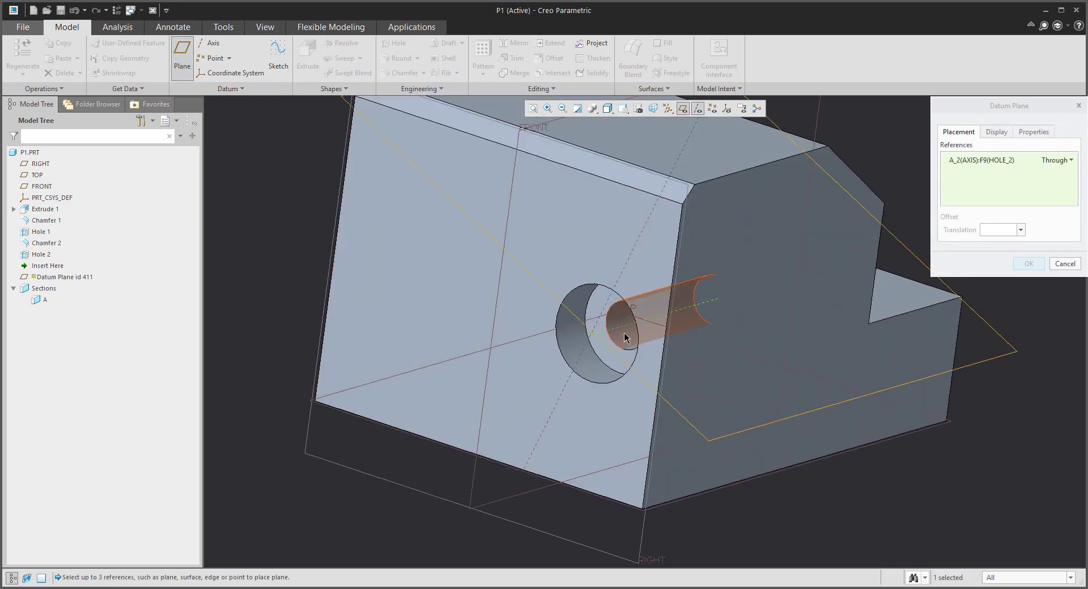
{"action": "left_click", "coordinate": [683, 458], "text": "ctrl"}
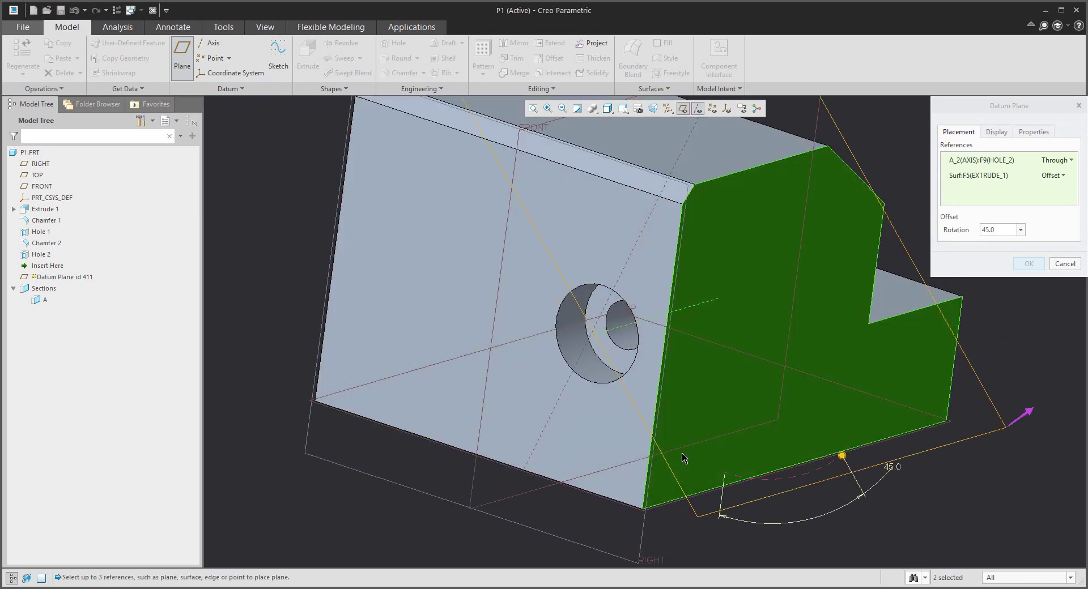
{"action": "left_click", "coordinate": [1062, 176]}
{"action": "left_click", "coordinate": [1061, 196]}
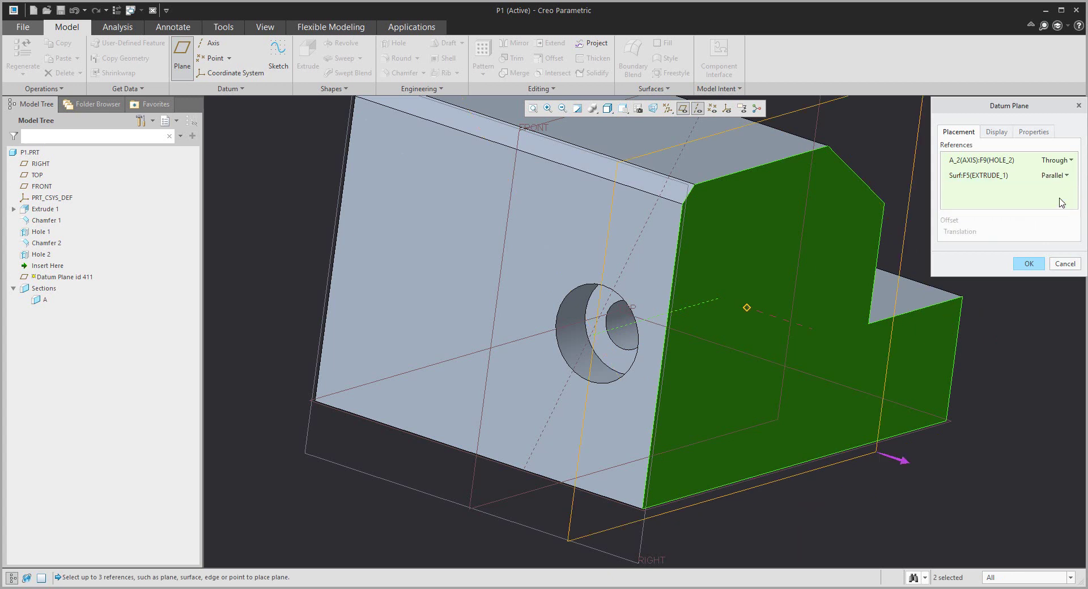
Name the new datum plane B-B and create it.
{"action": "scroll", "coordinate": [678, 344], "scroll_direction": "down", "scroll_amount": 2}
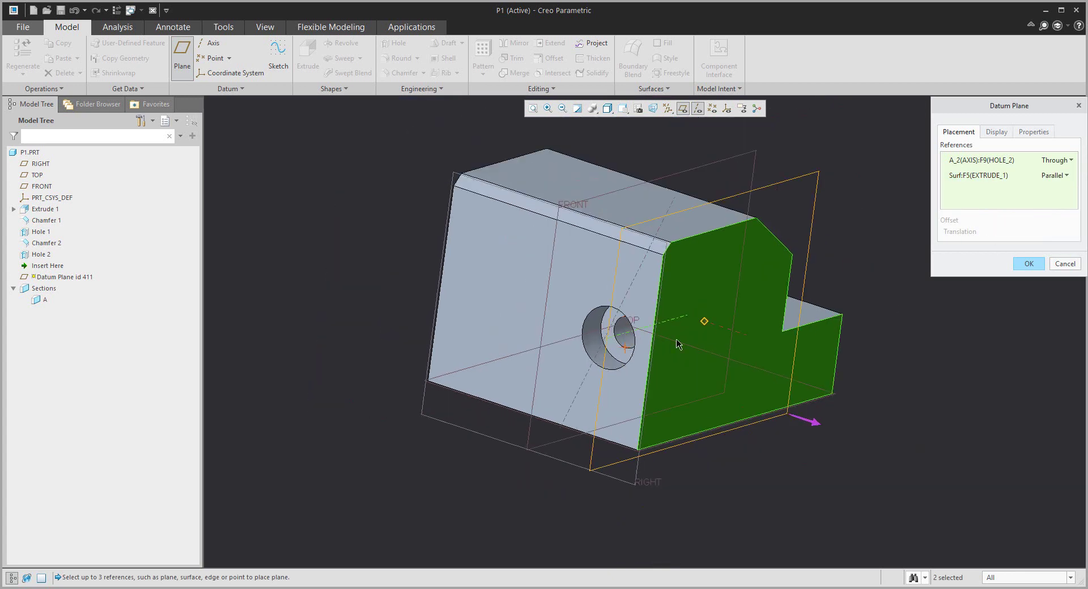
{"action": "left_click", "coordinate": [1032, 132]}
{"action": "left_click_drag", "start_coordinate": [989, 153], "coordinate": [884, 142]}
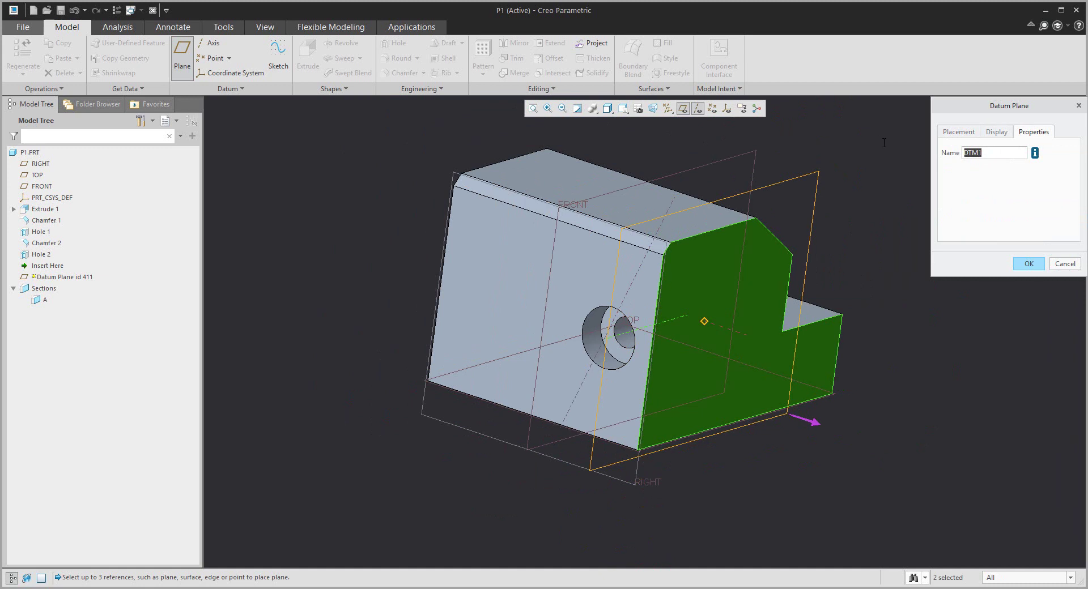
{"action": "type", "text": "b-b-"}
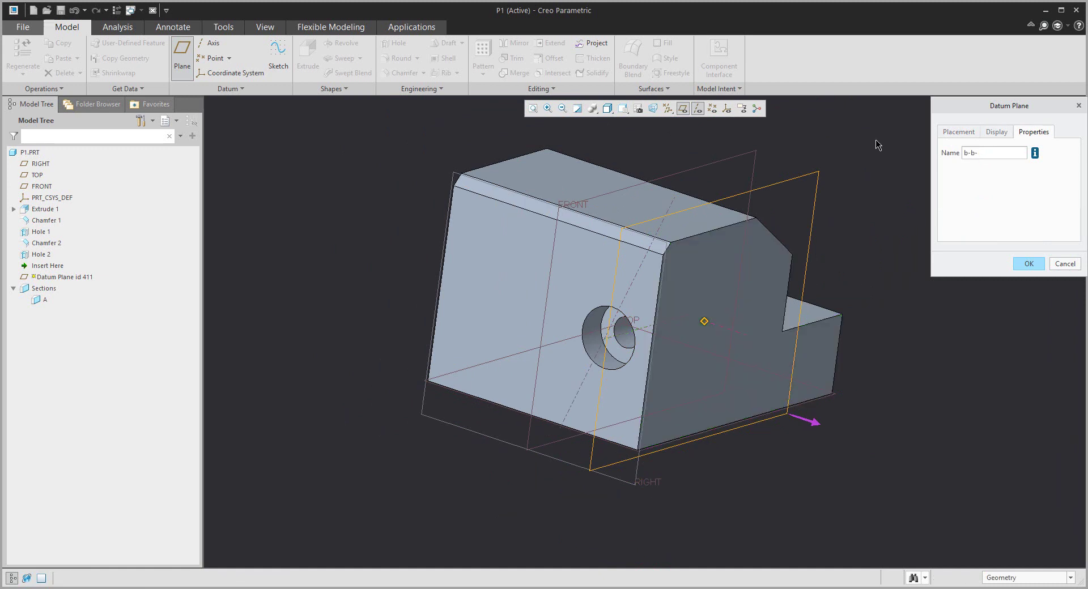
{"action": "left_click", "coordinate": [1027, 264]}
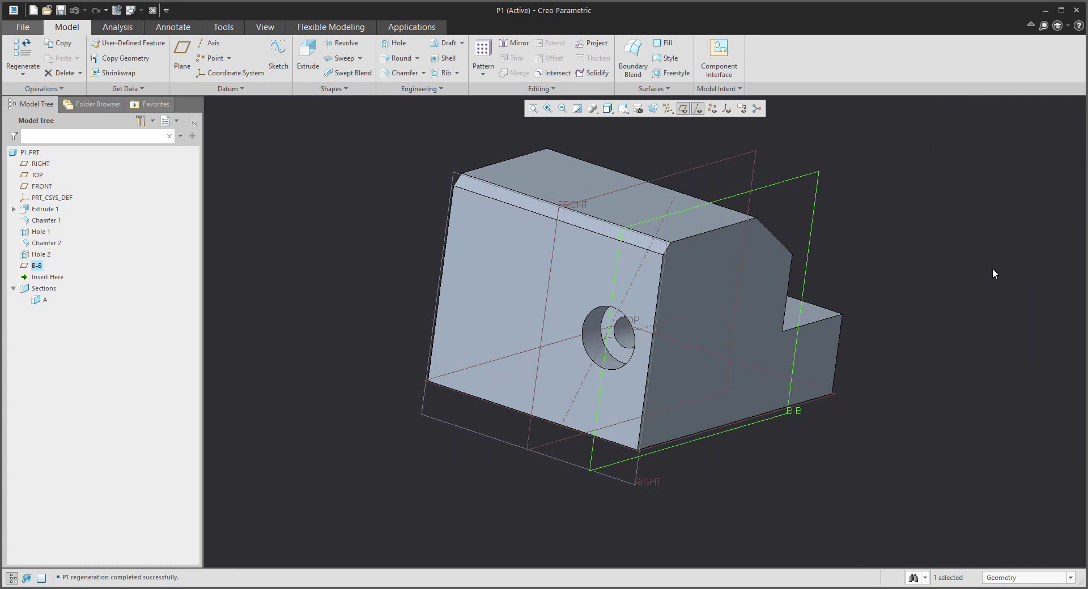
{"action": "left_click", "coordinate": [356, 186]}
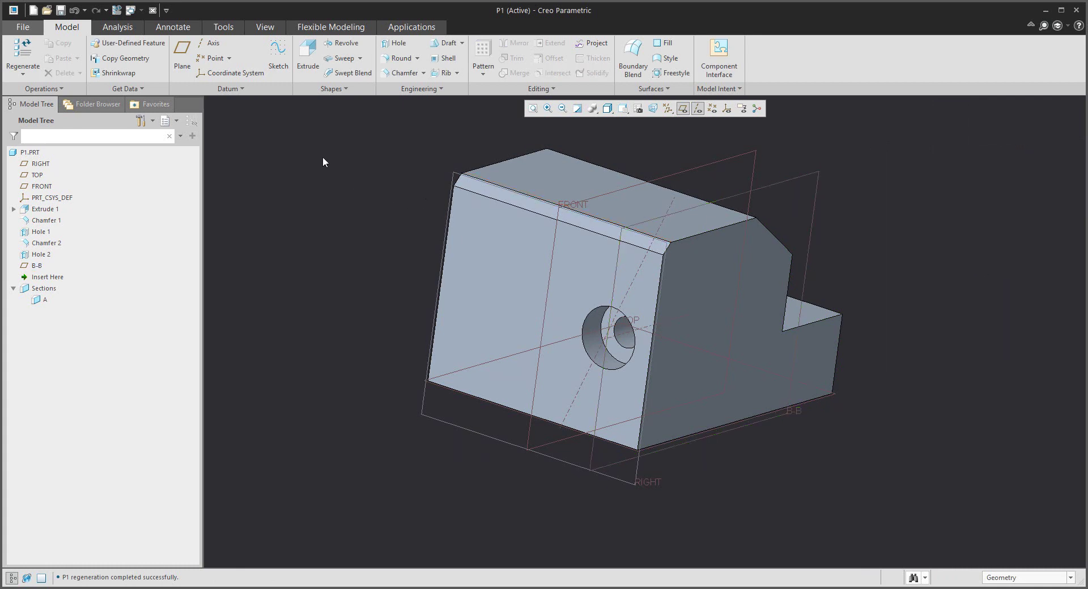
Start a planar cross-section on datum plane B-B and inspect the cut, toggling hatching.
{"action": "left_click", "coordinate": [262, 28]}
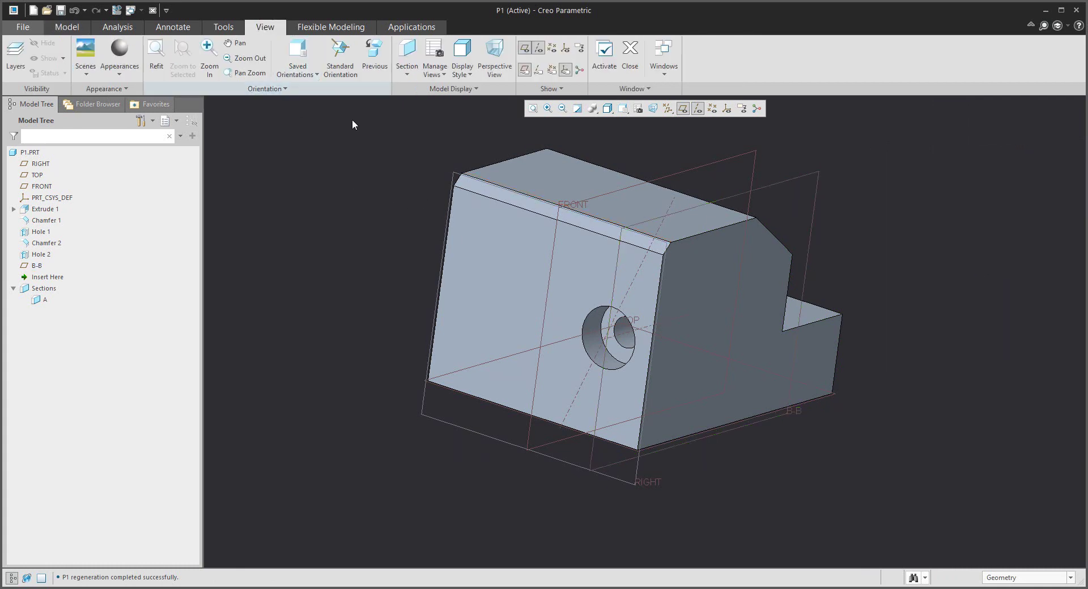
{"action": "left_click", "coordinate": [409, 50]}
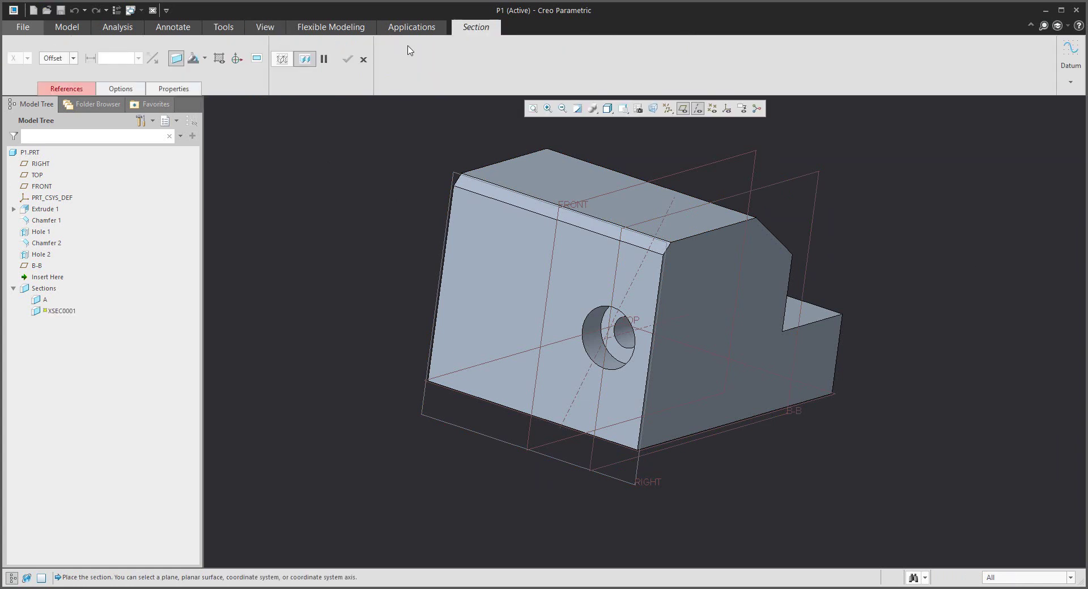
{"action": "left_click", "coordinate": [808, 177]}
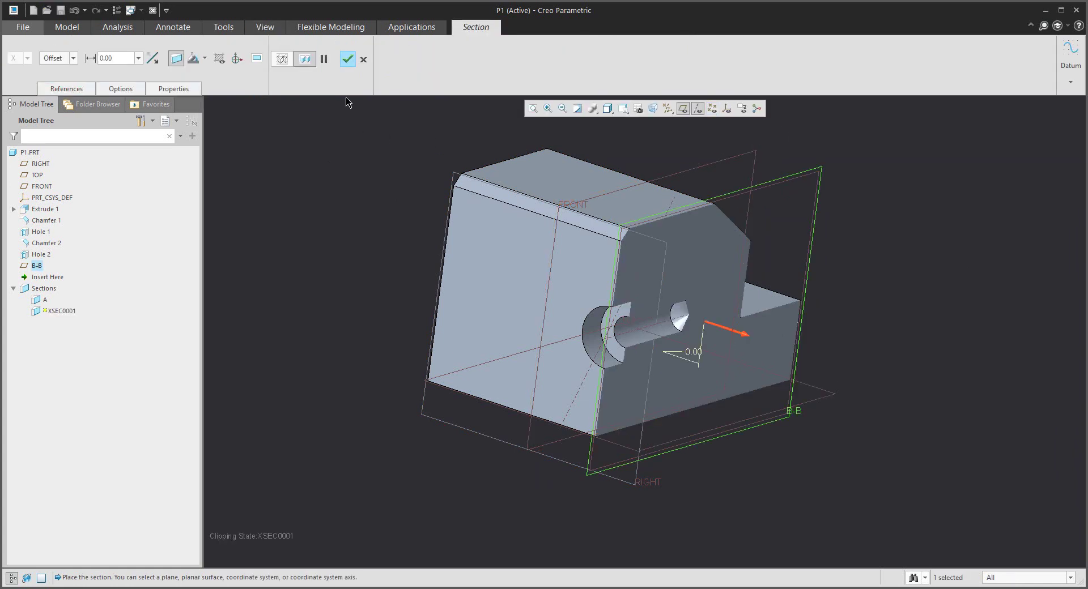
{"action": "middle_click_drag", "start_coordinate": [677, 318], "coordinate": [563, 296]}
{"action": "scroll", "coordinate": [543, 378], "scroll_direction": "down", "scroll_amount": 3}
{"action": "scroll", "coordinate": [734, 359], "scroll_direction": "up", "scroll_amount": 3}
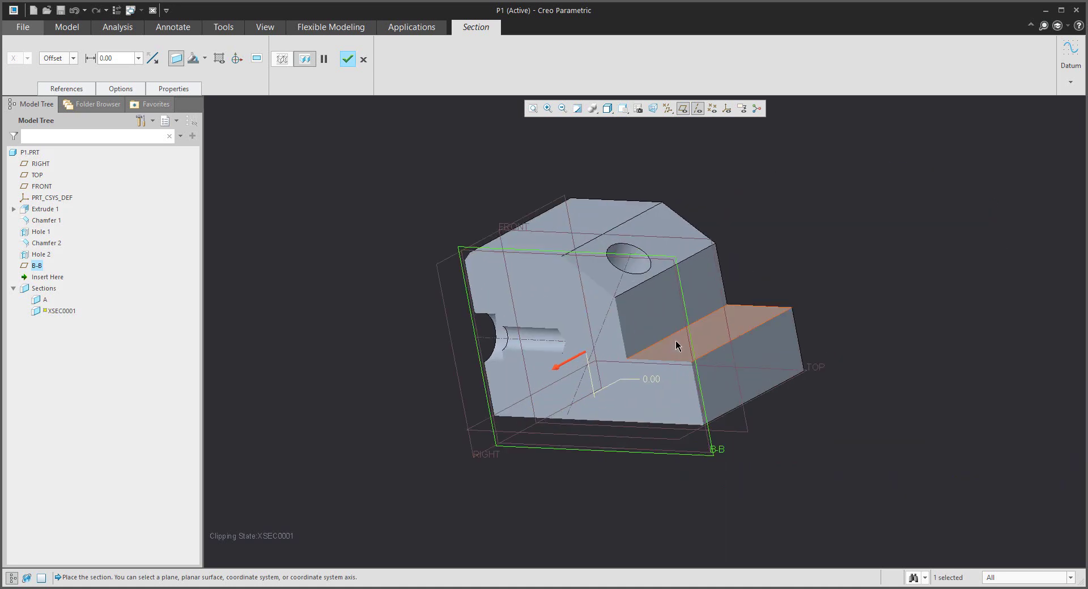
{"action": "middle_click_drag", "start_coordinate": [675, 338], "coordinate": [684, 348]}
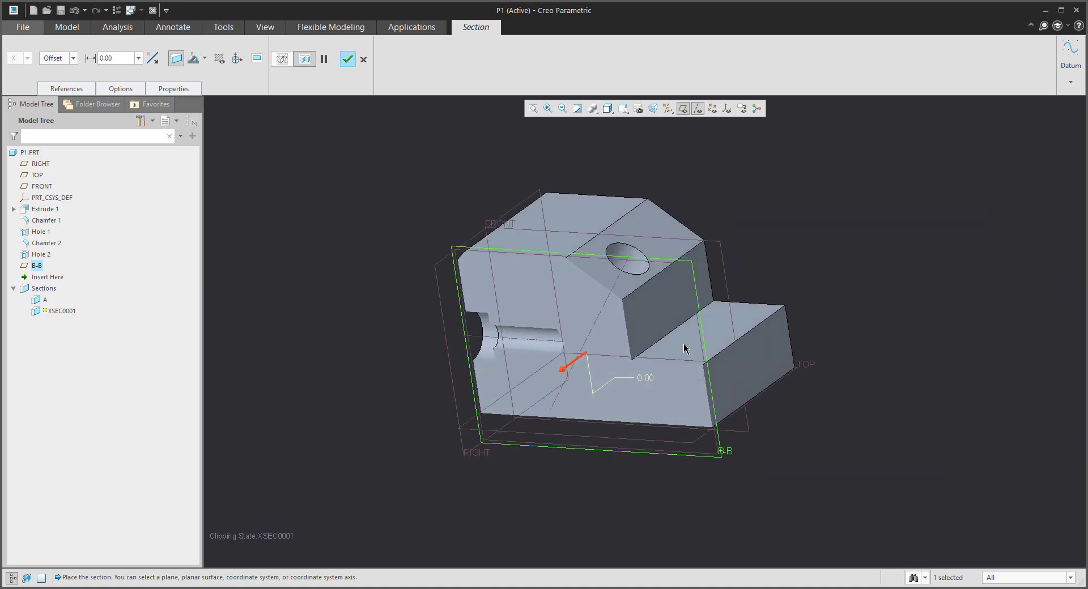
{"action": "left_click", "coordinate": [219, 59]}
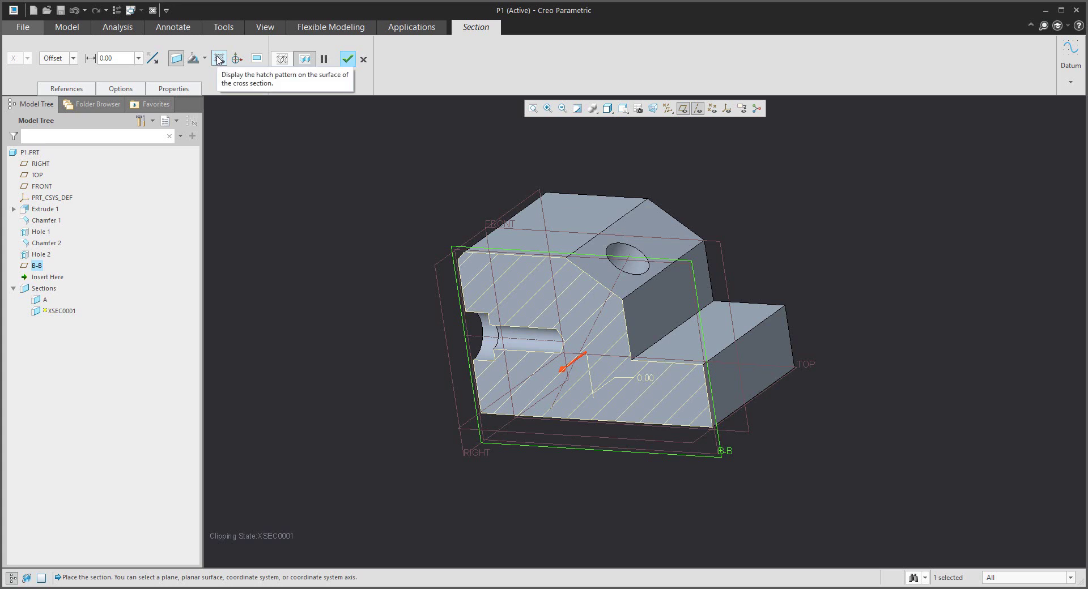
{"action": "left_click", "coordinate": [219, 59]}
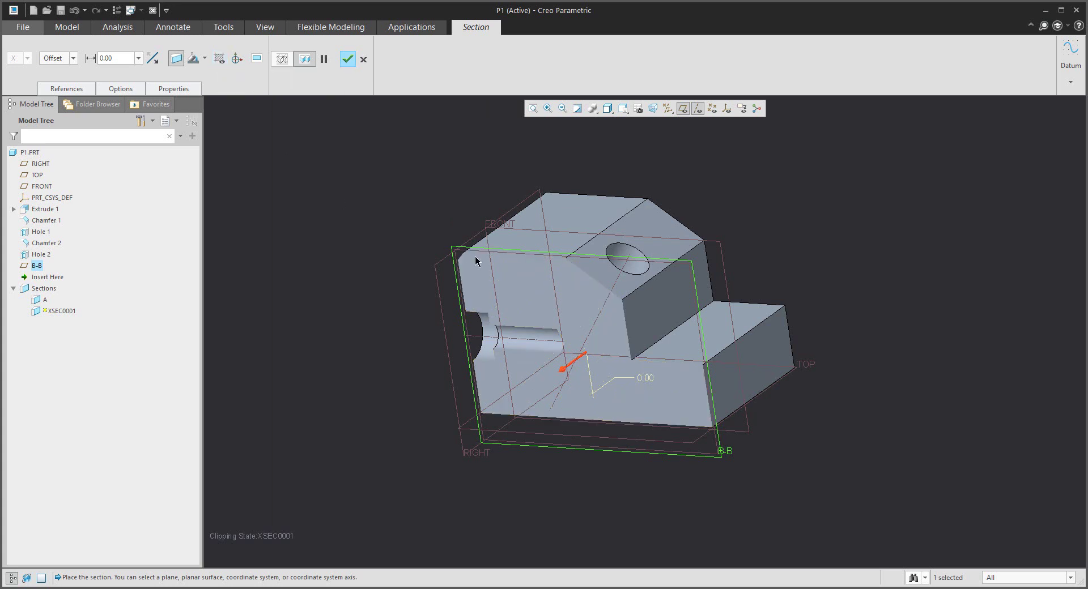
{"action": "mouse_move", "coordinate": [479, 262]}
{"action": "middle_mouse_down"}
{"action": "mouse_move", "coordinate": [432, 253]}
{"action": "mouse_move", "coordinate": [444, 257]}
{"action": "mouse_move", "coordinate": [414, 362]}
{"action": "middle_mouse_up"}
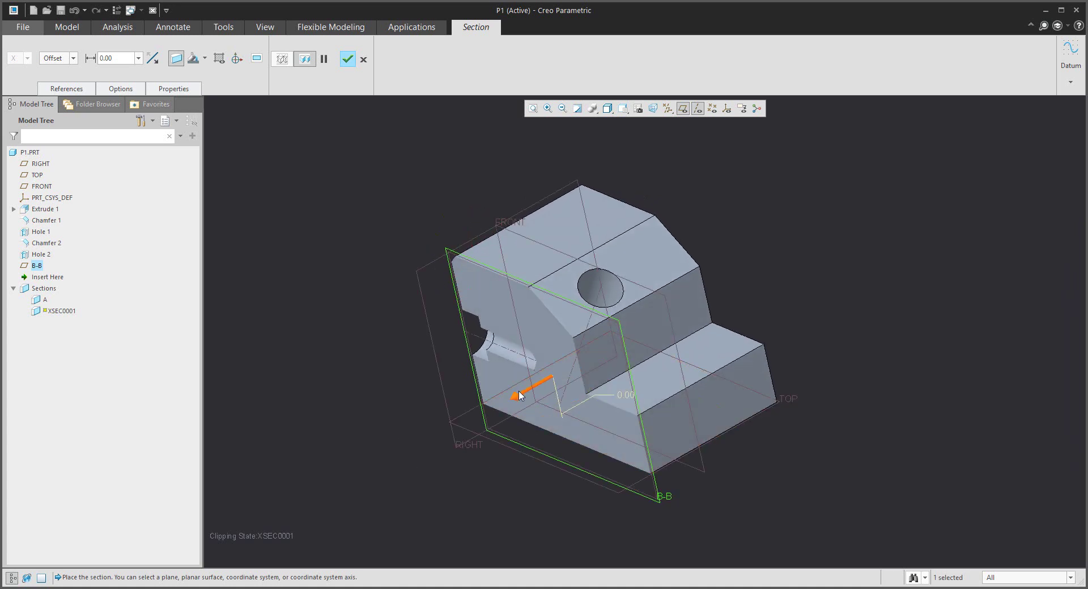
Reset the section offset to 0 and finish the cross-section XSEC0001.
{"action": "left_click_drag", "start_coordinate": [515, 399], "coordinate": [537, 390]}
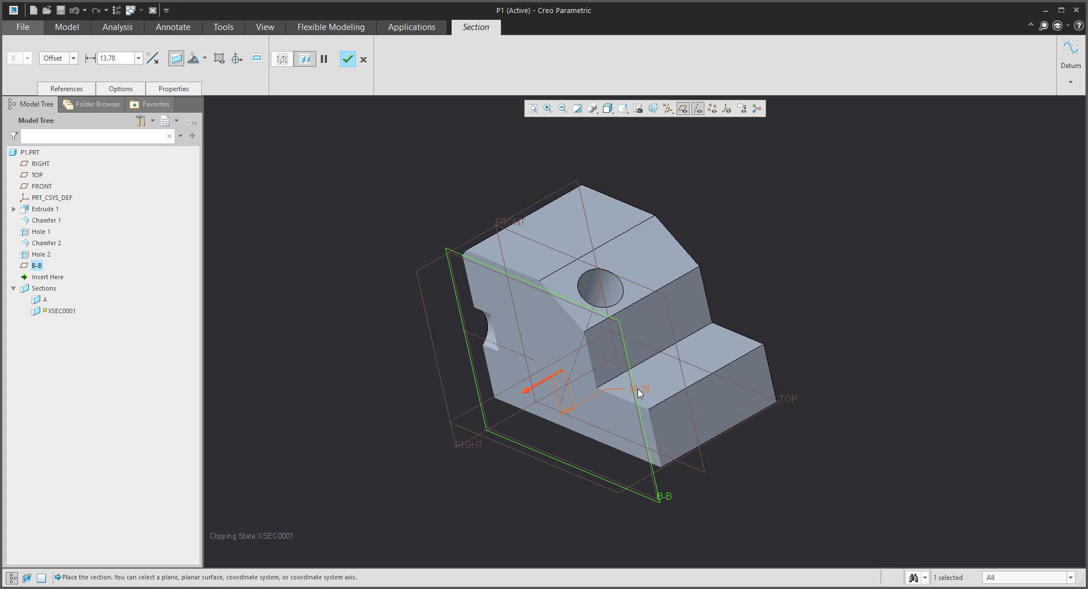
{"action": "type", "text": "0"}
{"action": "key", "text": "Return"}
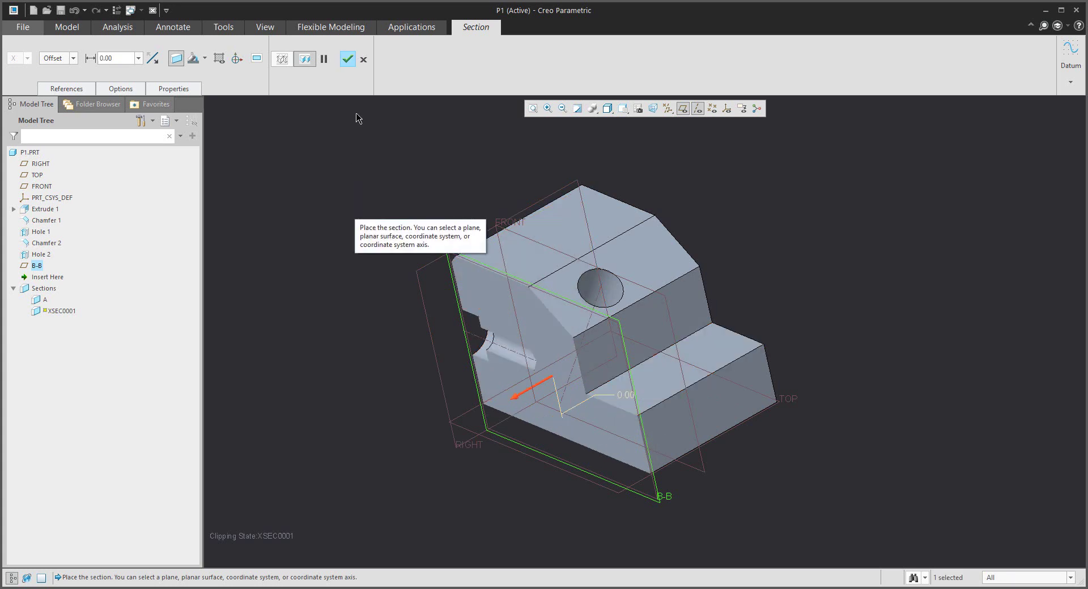
{"action": "left_click", "coordinate": [348, 58]}
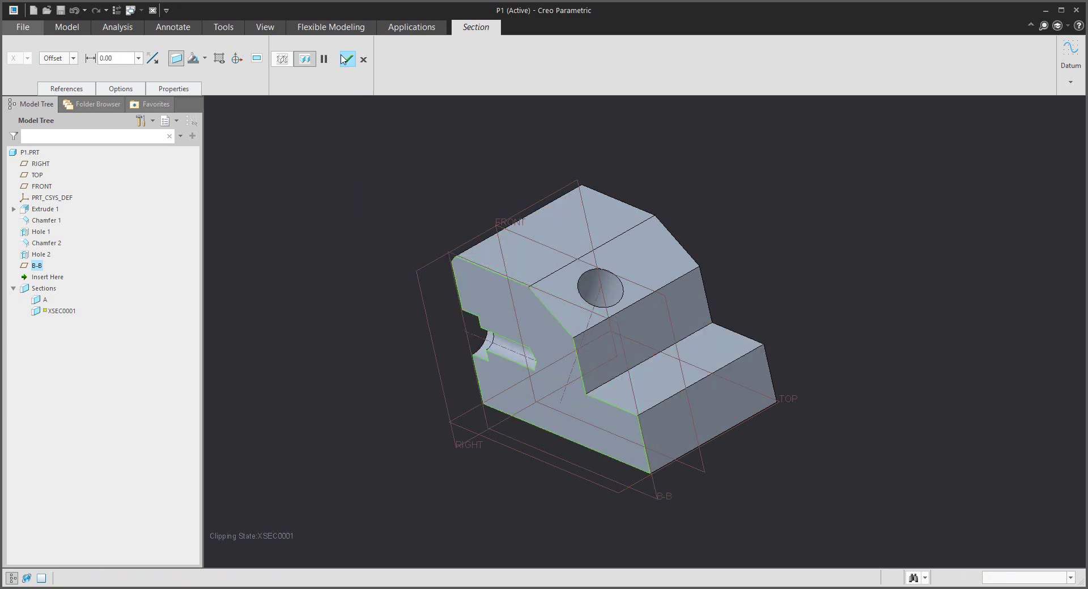
Rename section XSEC0001 to B and stop it clipping the part.
{"action": "double_click", "coordinate": [62, 312]}
{"action": "type", "text": "B"}
{"action": "key", "text": "Return"}
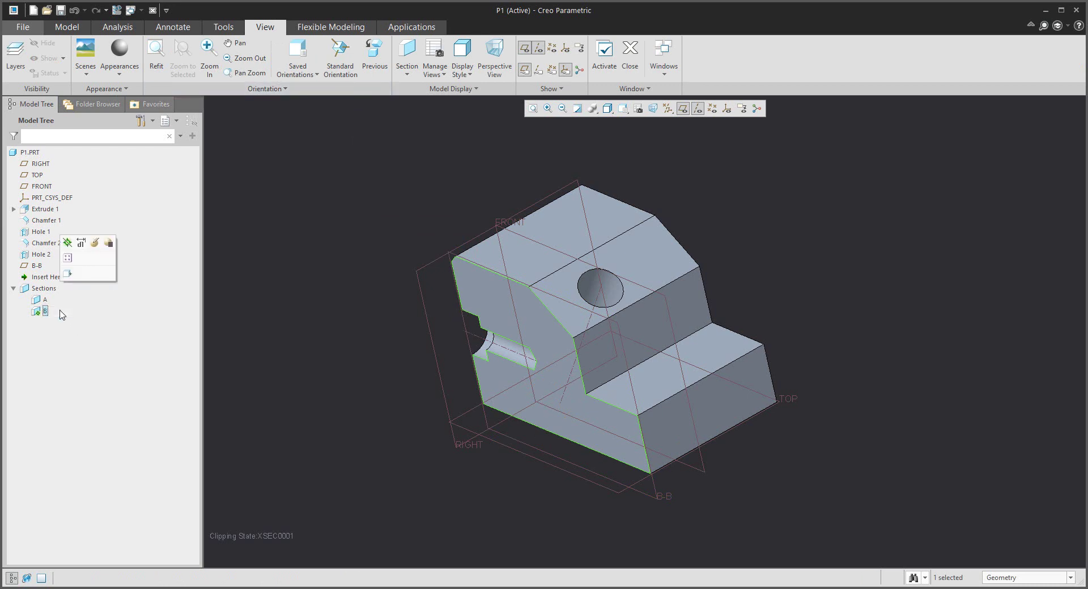
{"action": "left_click", "coordinate": [67, 244]}
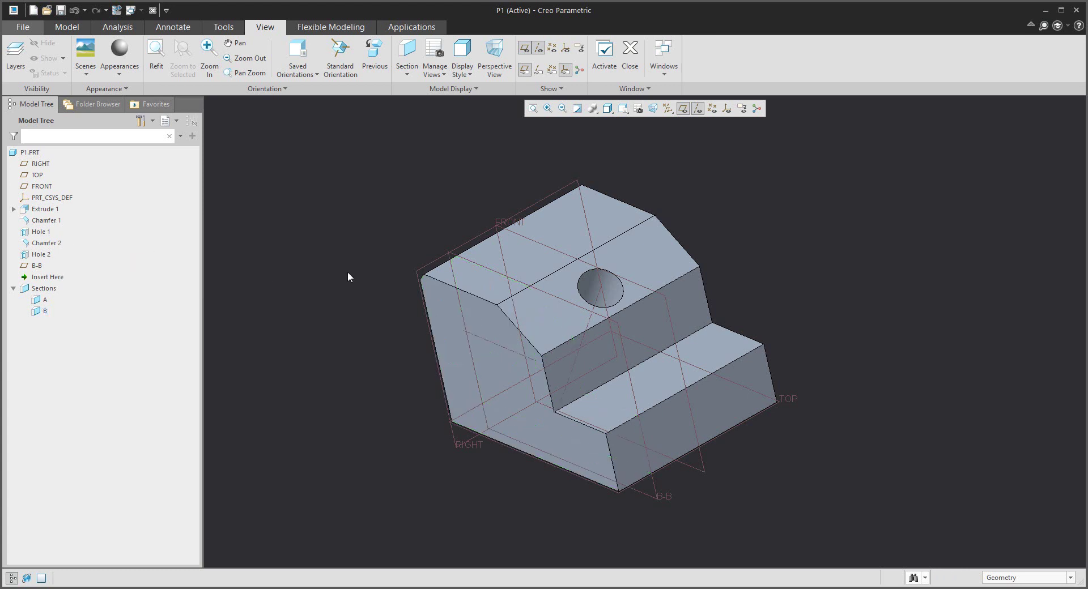
{"action": "middle_click_drag", "start_coordinate": [598, 326], "coordinate": [356, 244]}
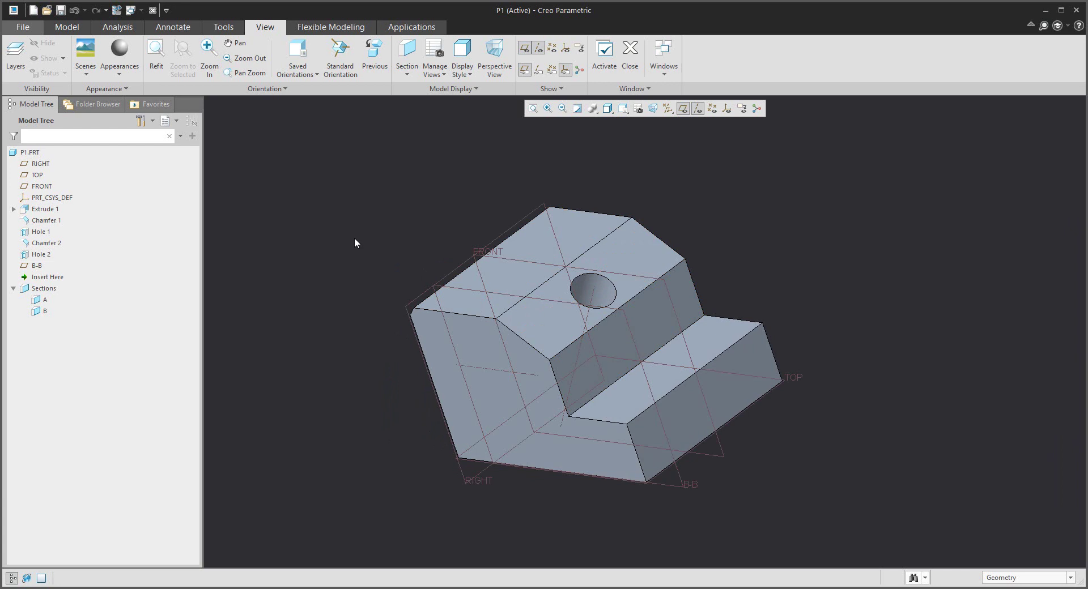
Switch to the P1.DRW drawing window.
{"action": "left_click", "coordinate": [141, 10]}
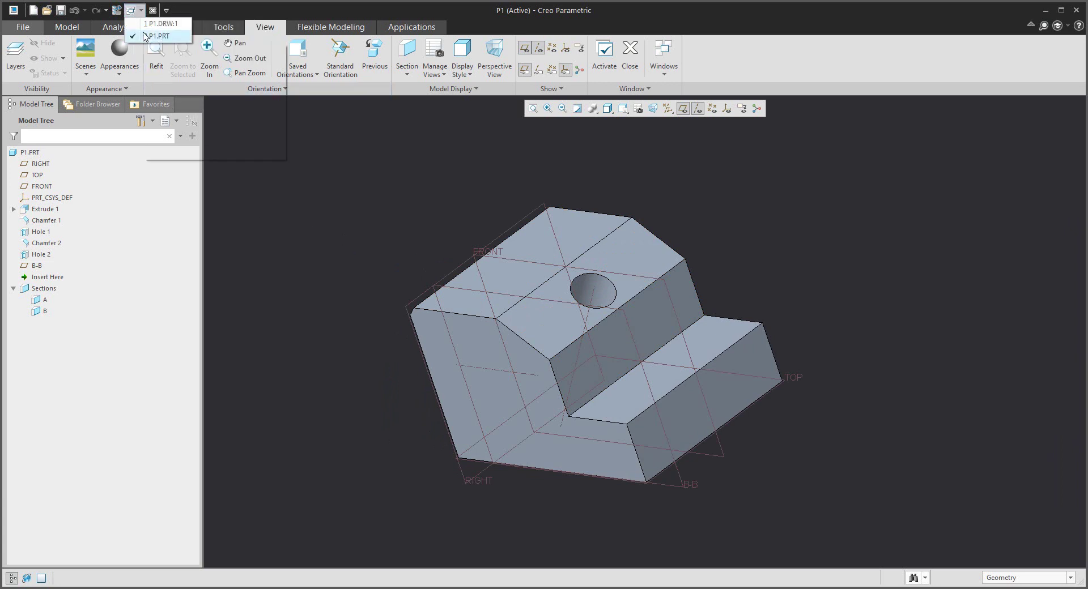
{"action": "left_click", "coordinate": [153, 23]}
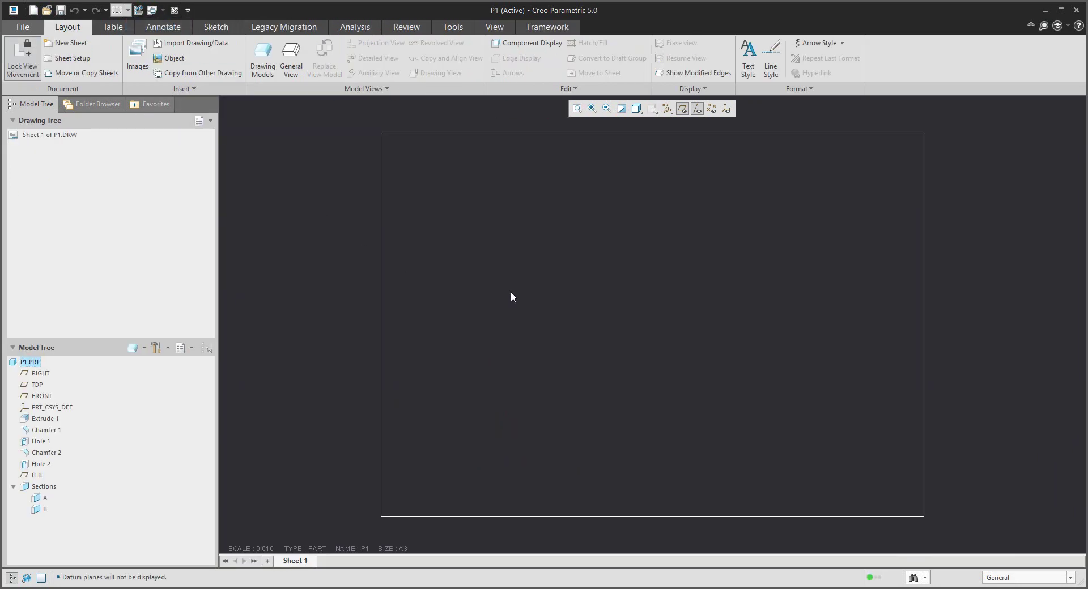
{"action": "left_click", "coordinate": [290, 56]}
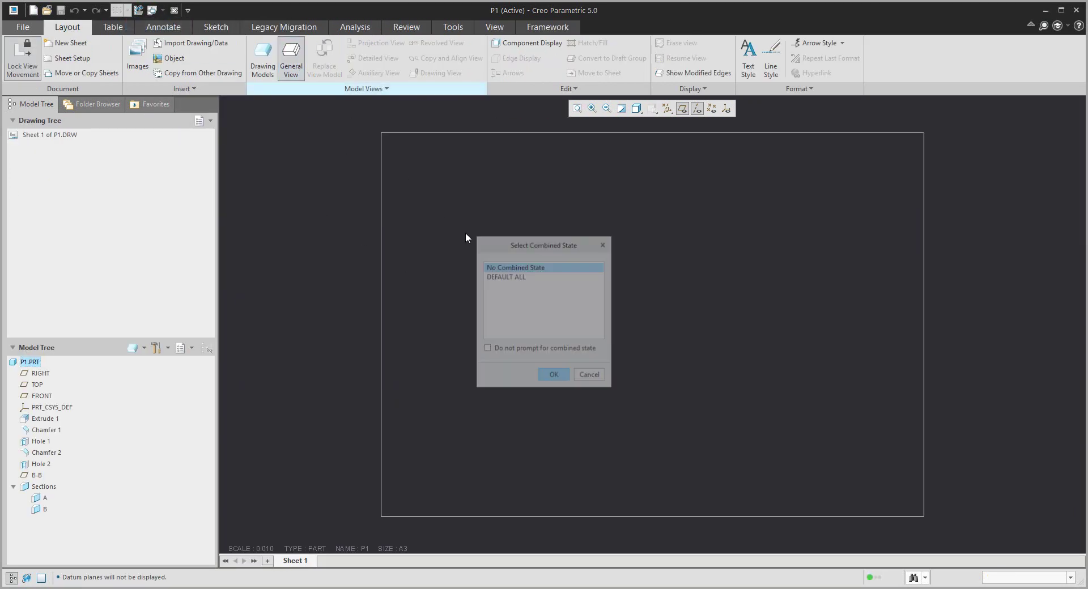
Place a FRONT-oriented general view, new_view_13, on the sheet without a combined state.
{"action": "left_click", "coordinate": [549, 376]}
{"action": "left_click", "coordinate": [585, 340]}
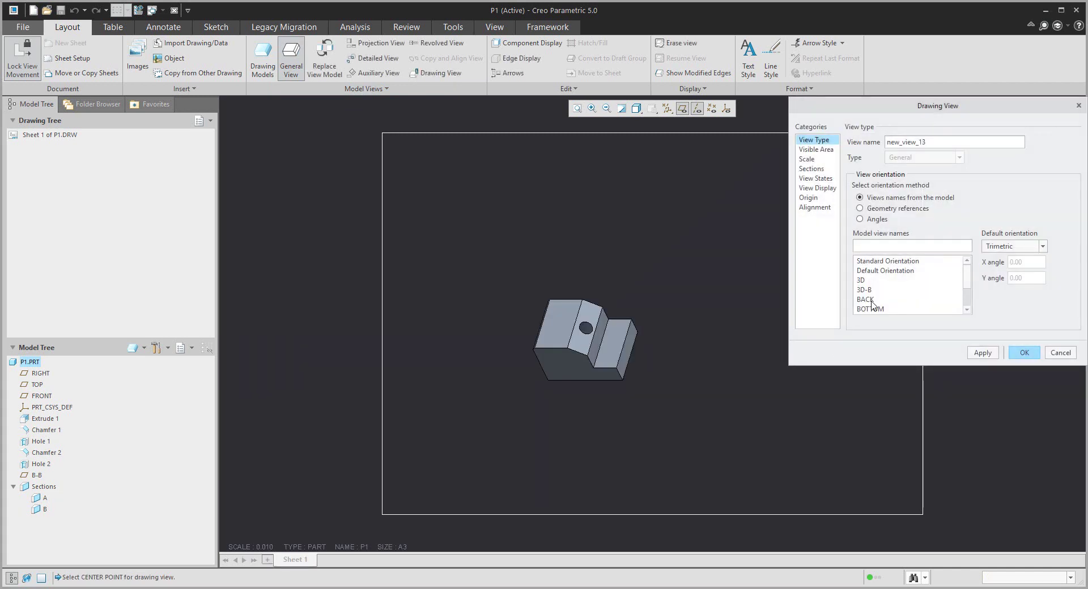
{"action": "scroll", "coordinate": [875, 306], "scroll_direction": "down", "scroll_amount": 1}
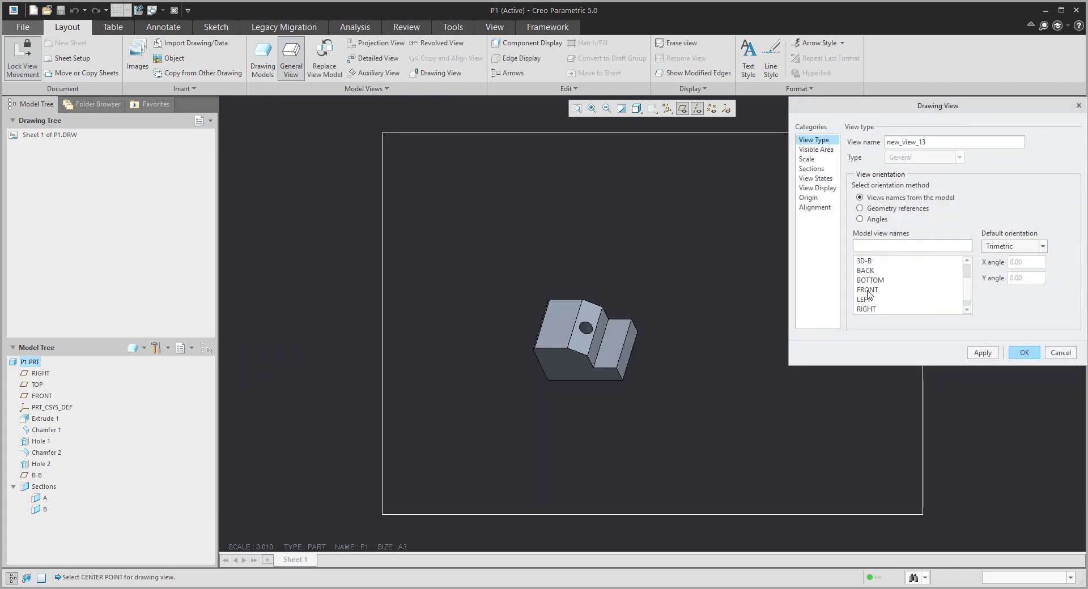
{"action": "left_click", "coordinate": [867, 290]}
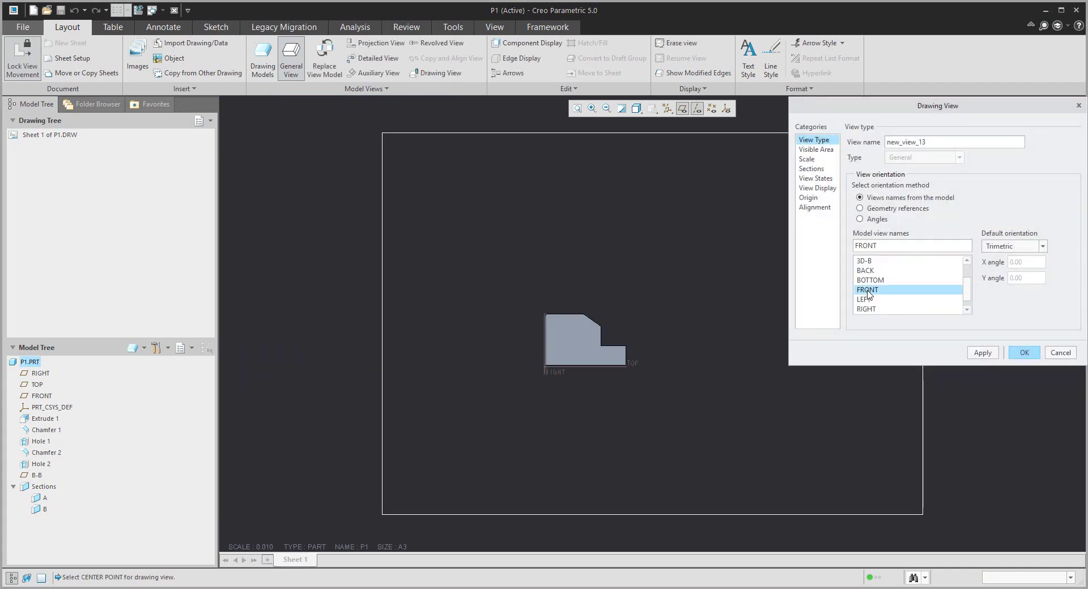
{"action": "left_click", "coordinate": [1023, 353]}
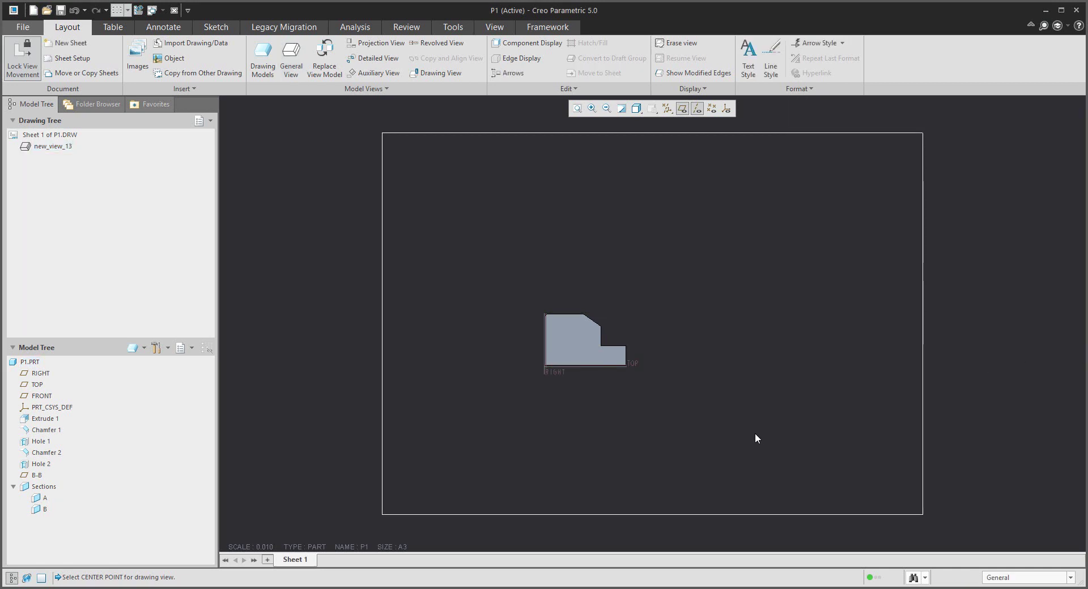
Place FRONT view new_view_14 right of new_view_13, aligned horizontally to it.
{"action": "left_click", "coordinate": [291, 59]}
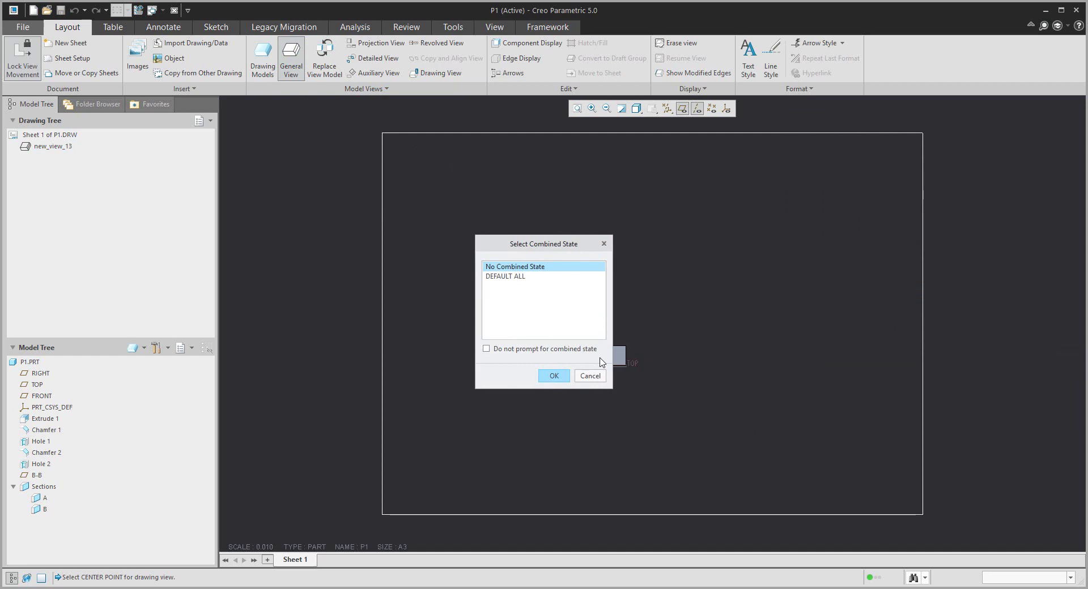
{"action": "left_click", "coordinate": [553, 377]}
{"action": "left_click", "coordinate": [740, 344]}
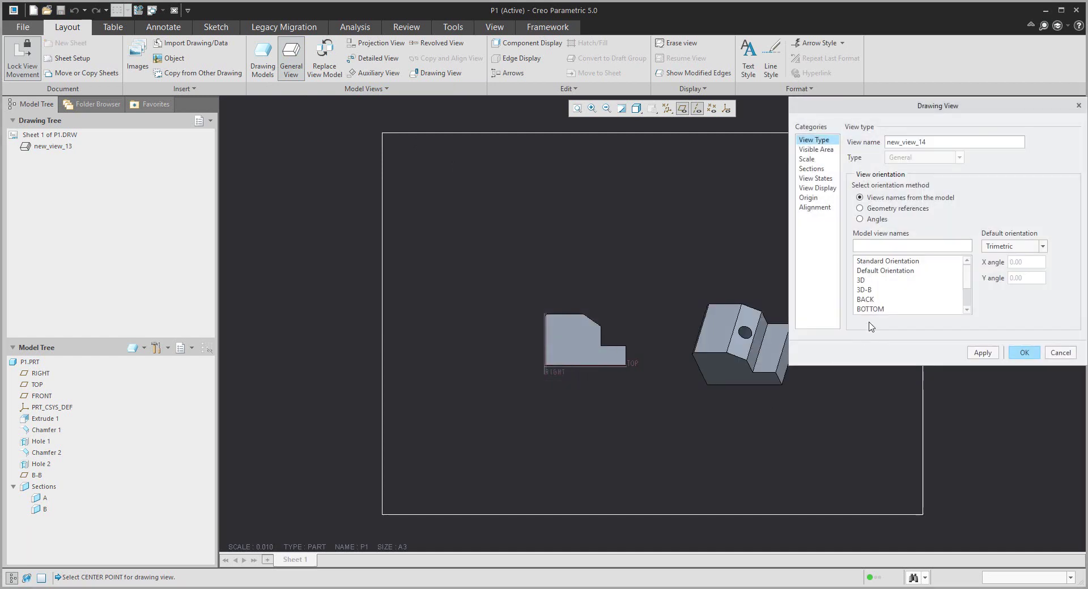
{"action": "double_click", "coordinate": [867, 290]}
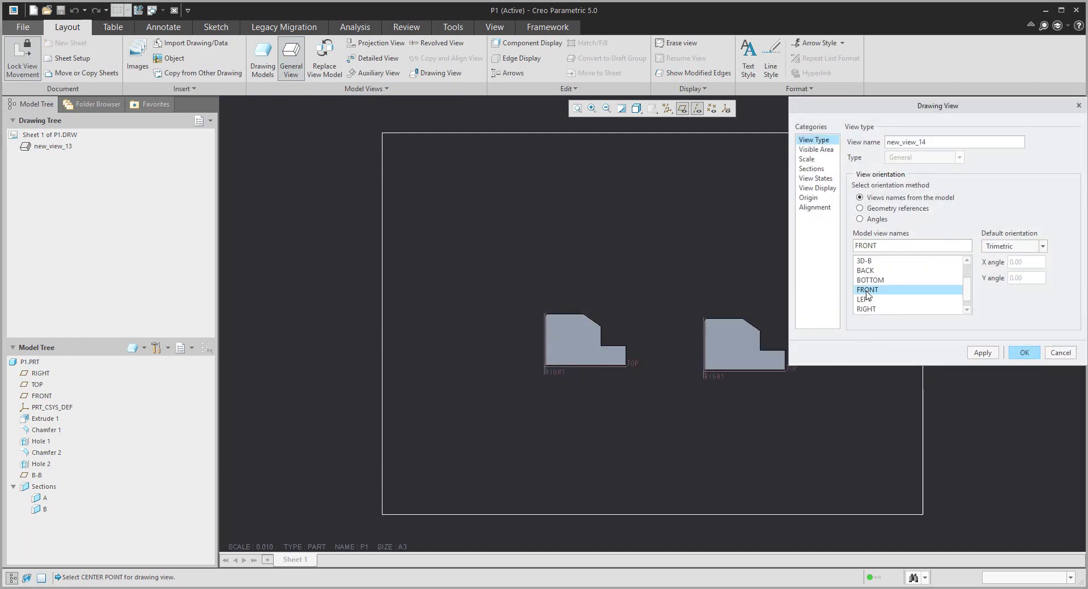
{"action": "left_click", "coordinate": [814, 207]}
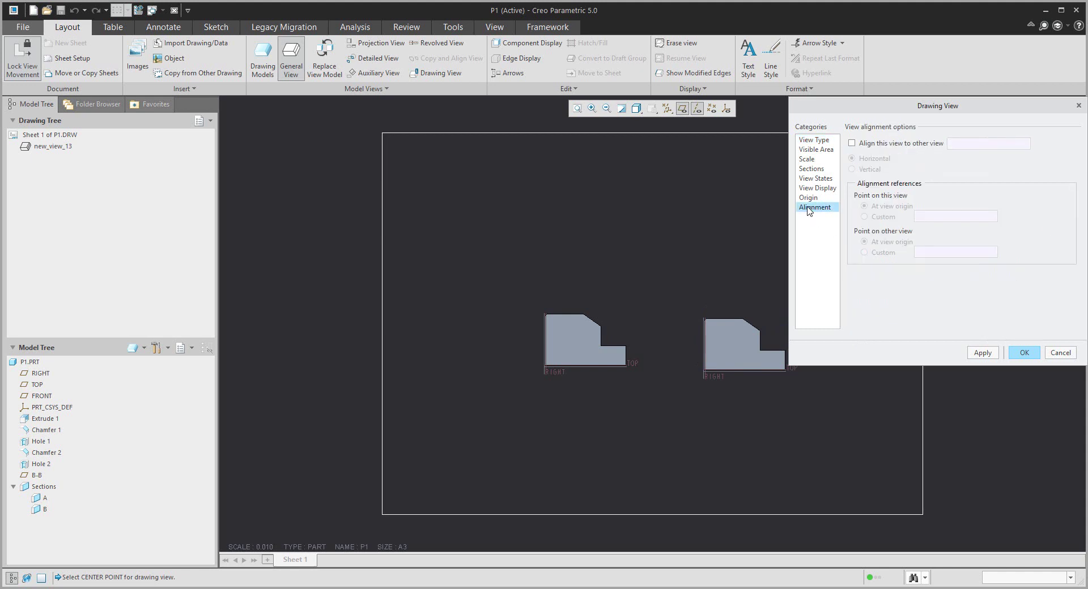
{"action": "left_click", "coordinate": [852, 143]}
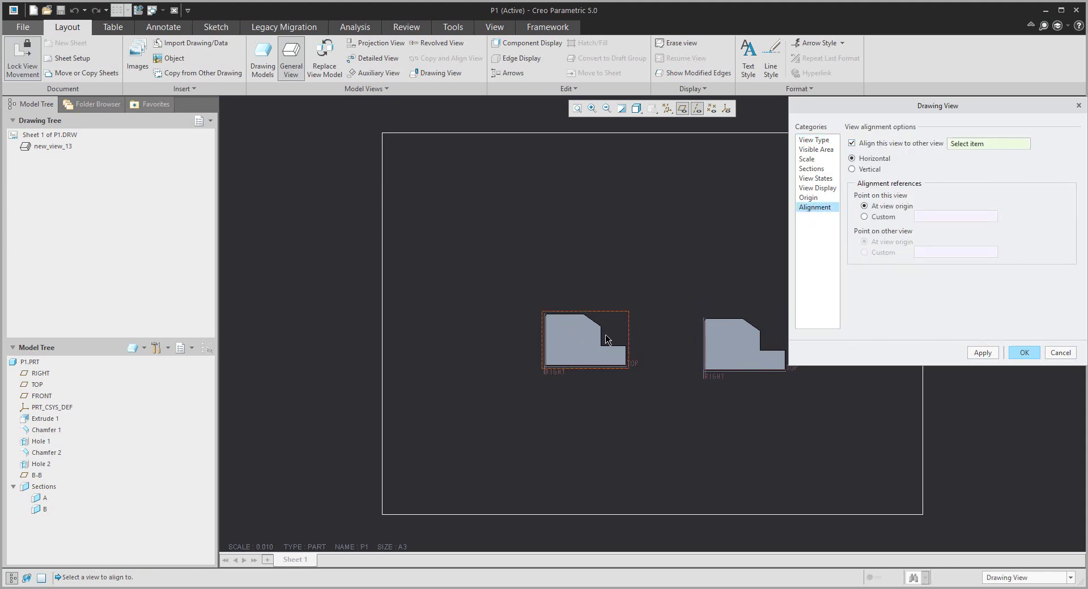
{"action": "left_click", "coordinate": [608, 341]}
{"action": "left_click", "coordinate": [1025, 354]}
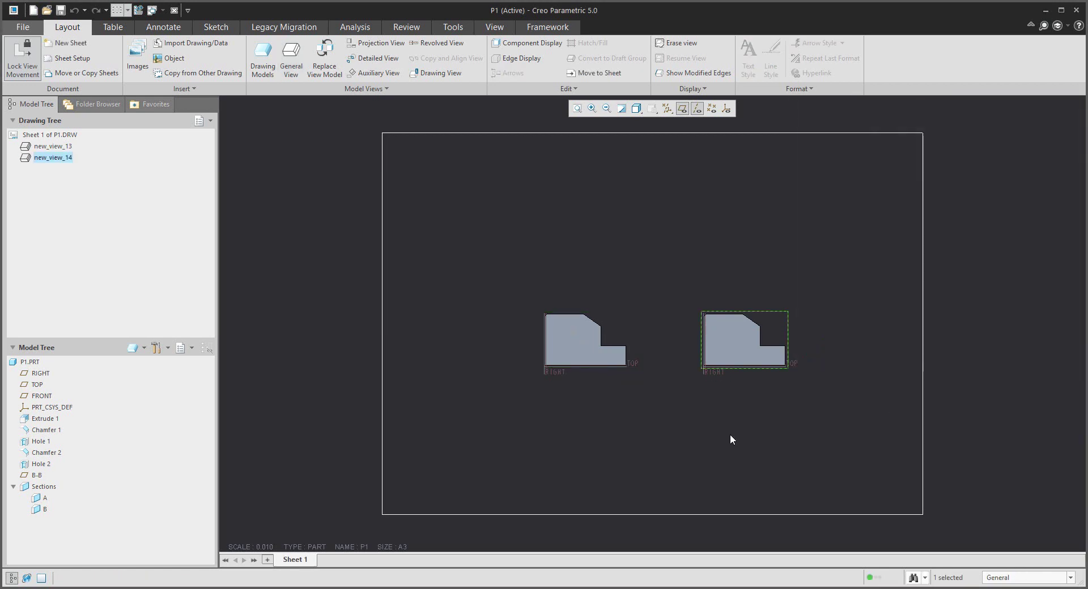
{"action": "scroll", "coordinate": [780, 409], "scroll_direction": "up", "scroll_amount": 2}
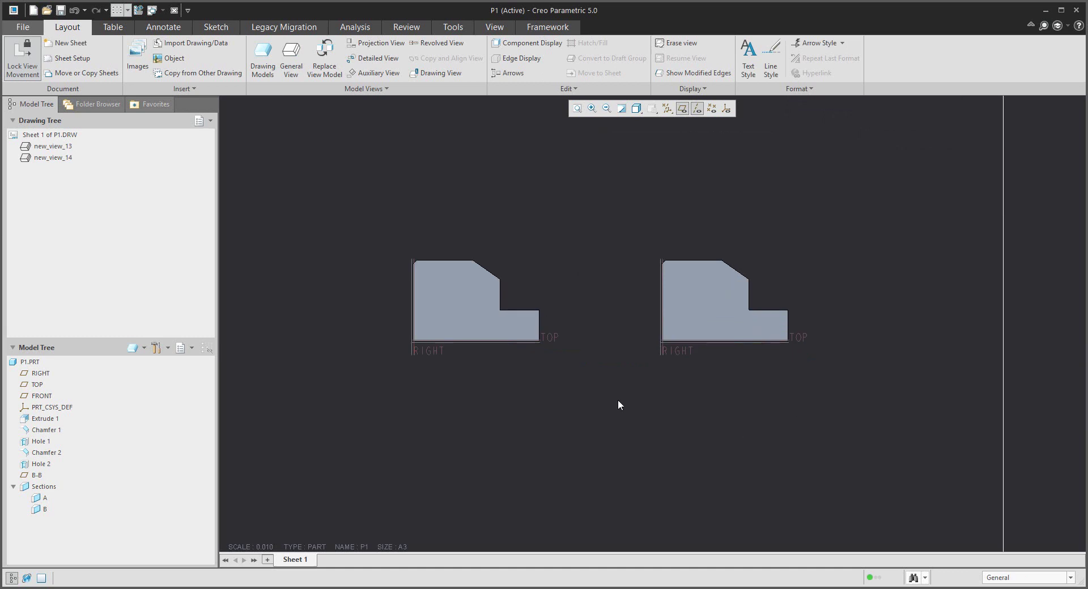
Set both views to No Hidden display style with tangent edges set to None.
{"action": "left_click", "coordinate": [522, 281]}
{"action": "left_click", "coordinate": [770, 288], "text": "ctrl"}
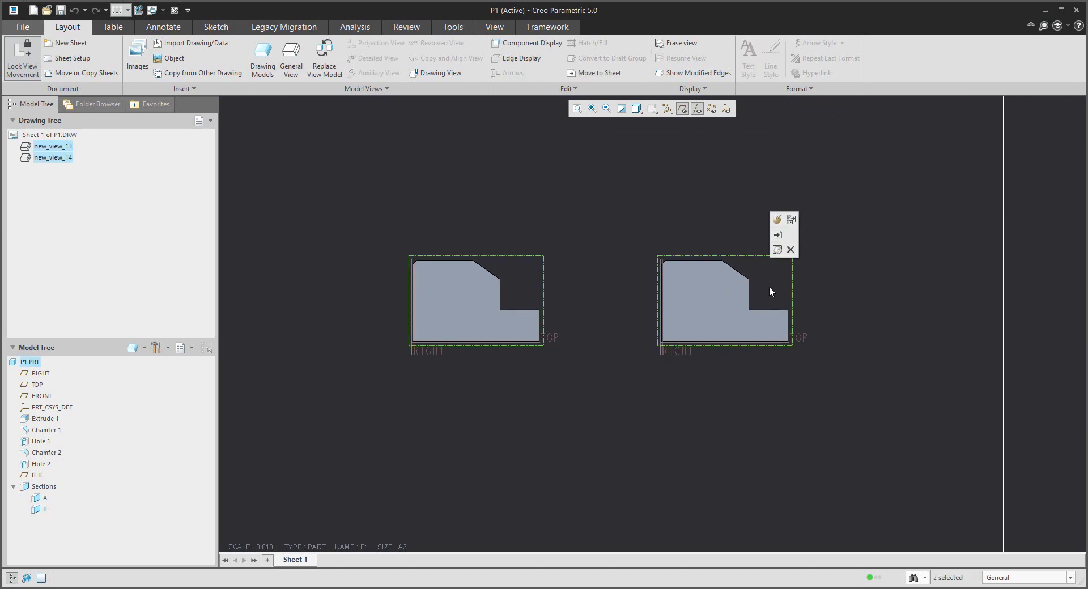
{"action": "left_click", "coordinate": [777, 234]}
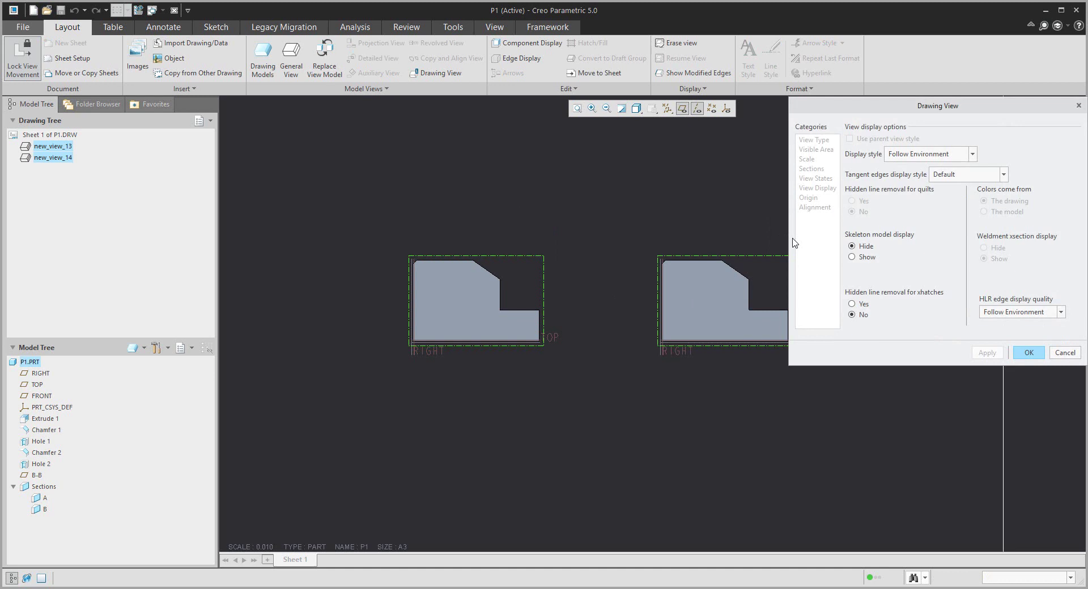
{"action": "left_click", "coordinate": [923, 156]}
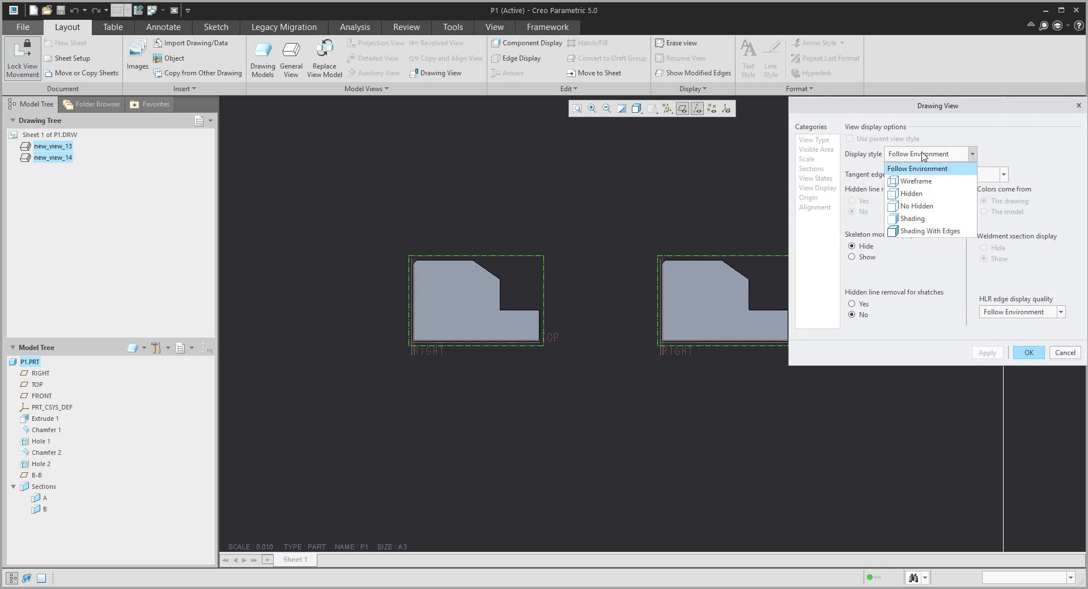
{"action": "left_click", "coordinate": [922, 207]}
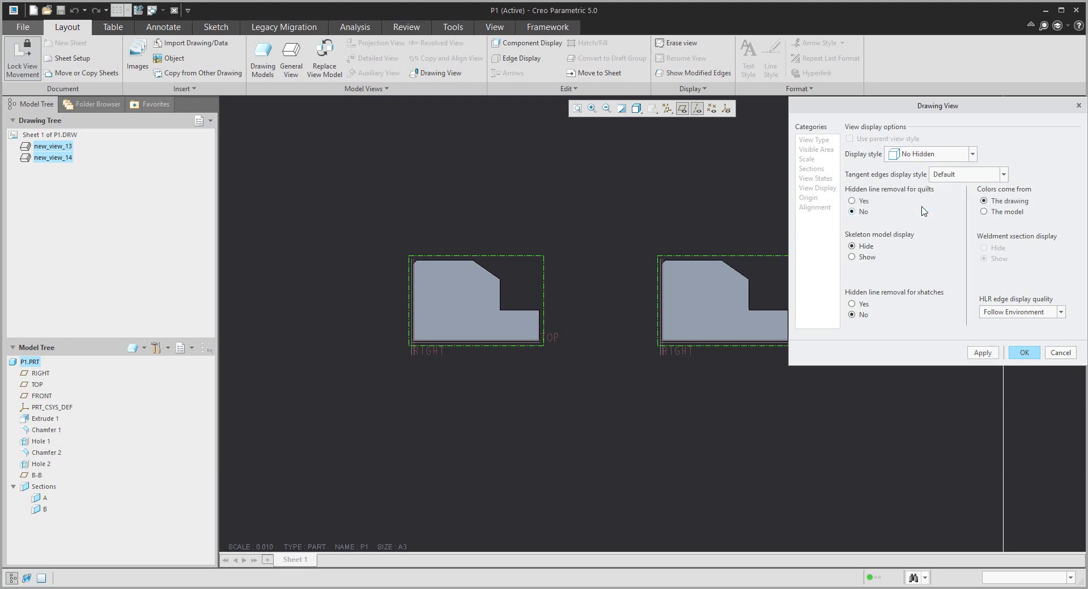
{"action": "left_click", "coordinate": [950, 180]}
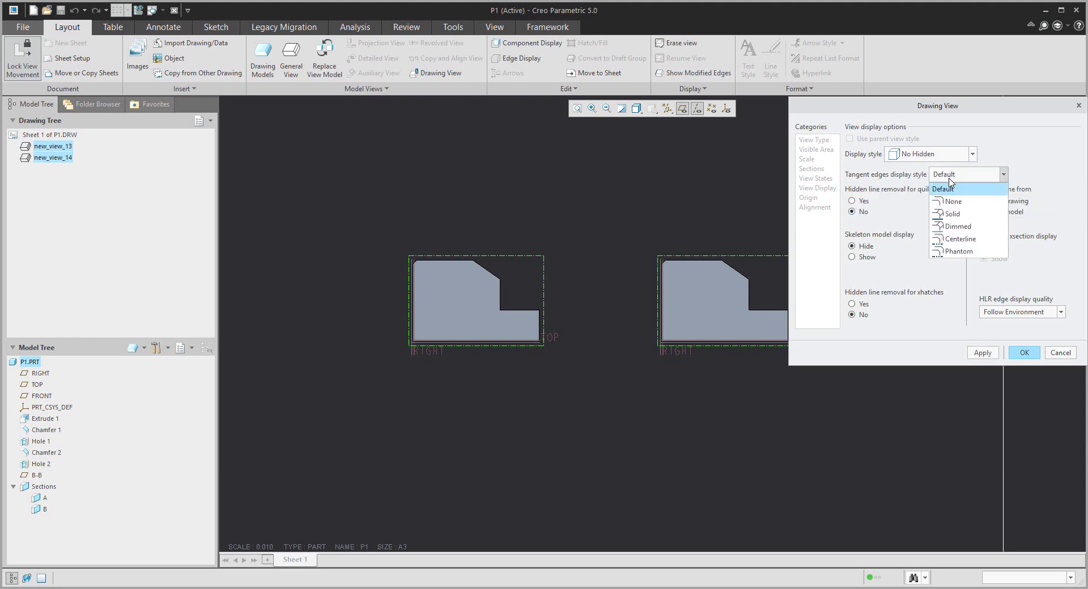
{"action": "left_click", "coordinate": [955, 203]}
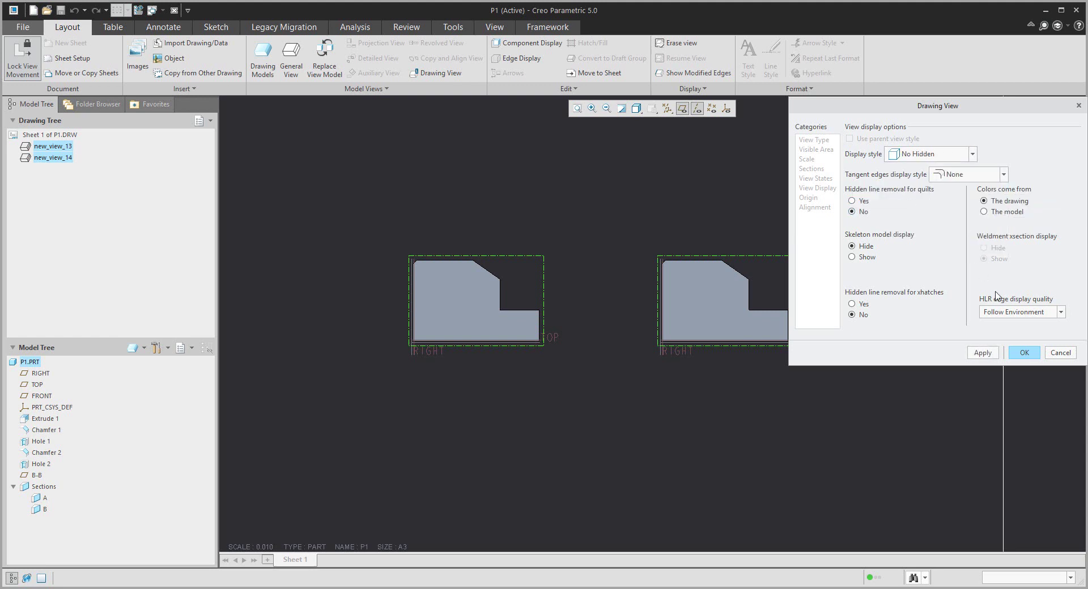
{"action": "left_click", "coordinate": [1024, 353]}
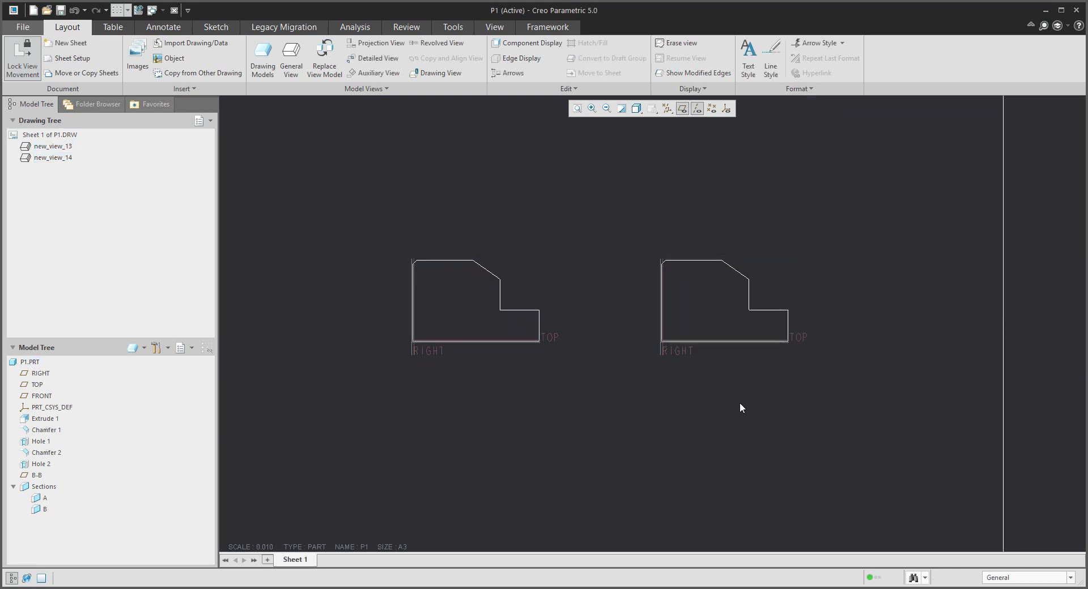
Turn off datum plane display and zoom in on the two part views.
{"action": "left_click", "coordinate": [682, 109]}
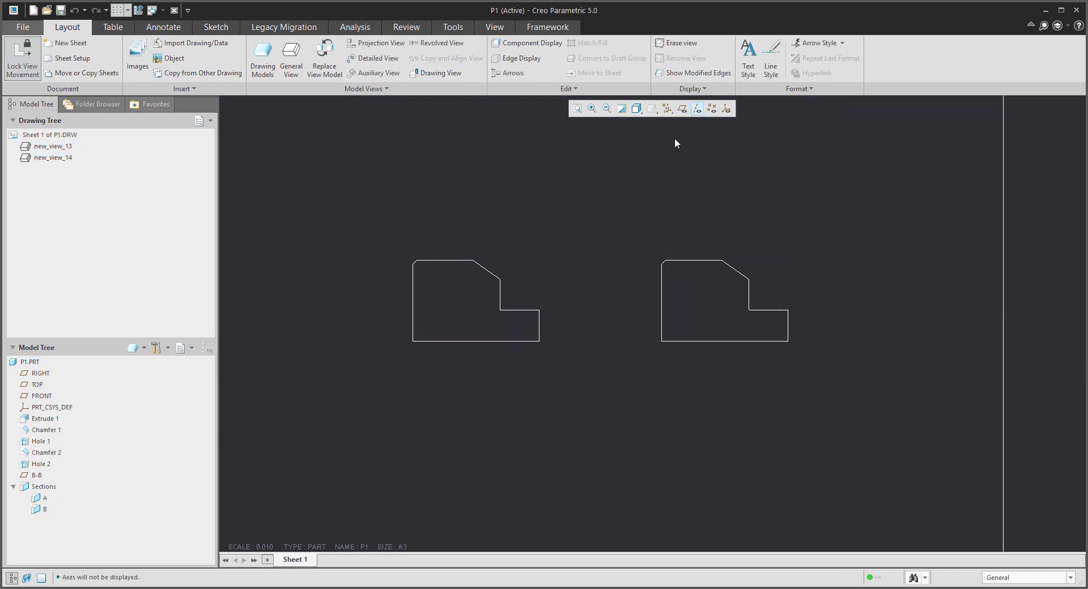
{"action": "scroll", "coordinate": [654, 152], "scroll_direction": "up", "scroll_amount": 3}
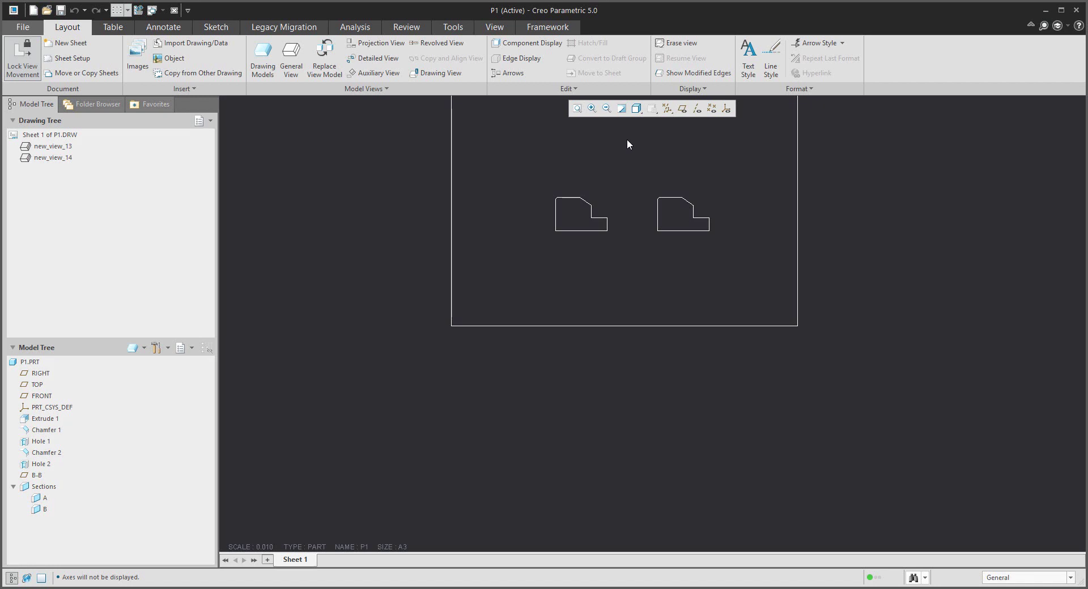
{"action": "scroll", "coordinate": [627, 138], "scroll_direction": "down", "scroll_amount": 1}
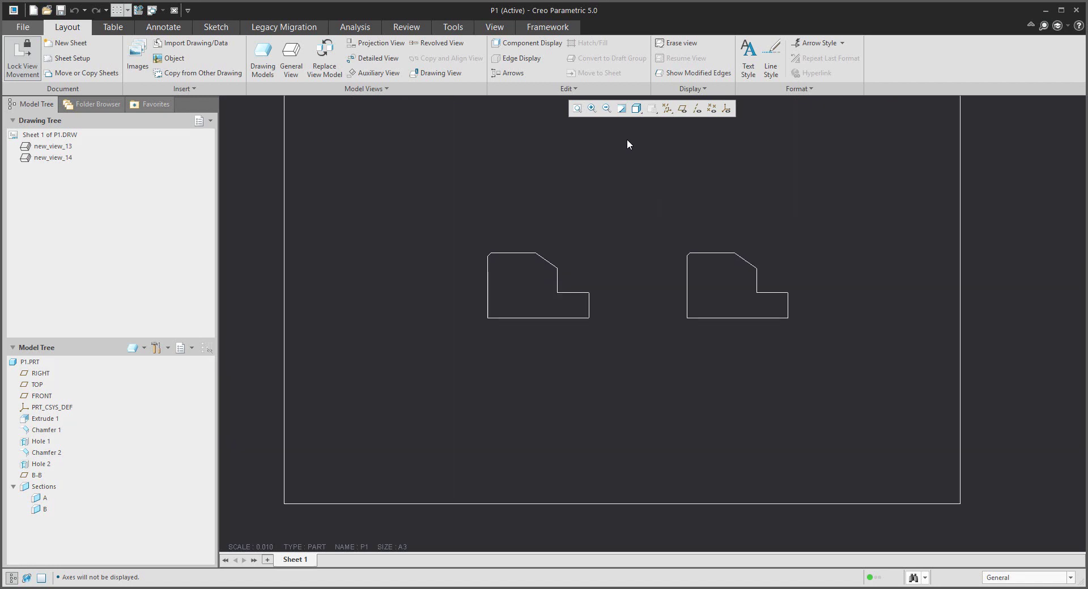
{"action": "scroll", "coordinate": [627, 141], "scroll_direction": "down", "scroll_amount": 3}
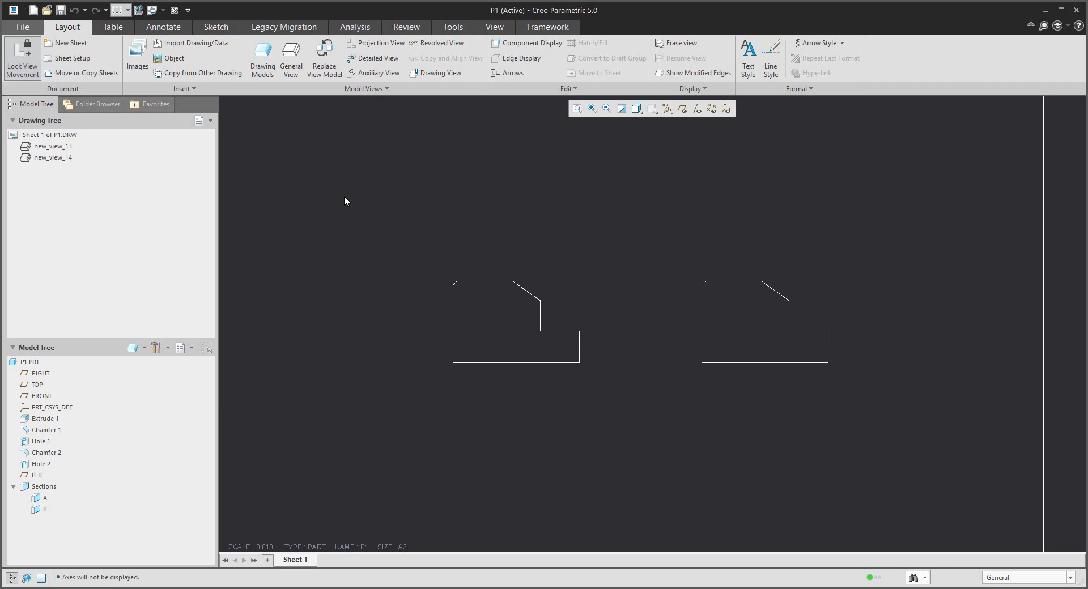
Make new_view_13 a 2D cross-section using section A, shown as SECTION A-A.
{"action": "double_click", "coordinate": [564, 305]}
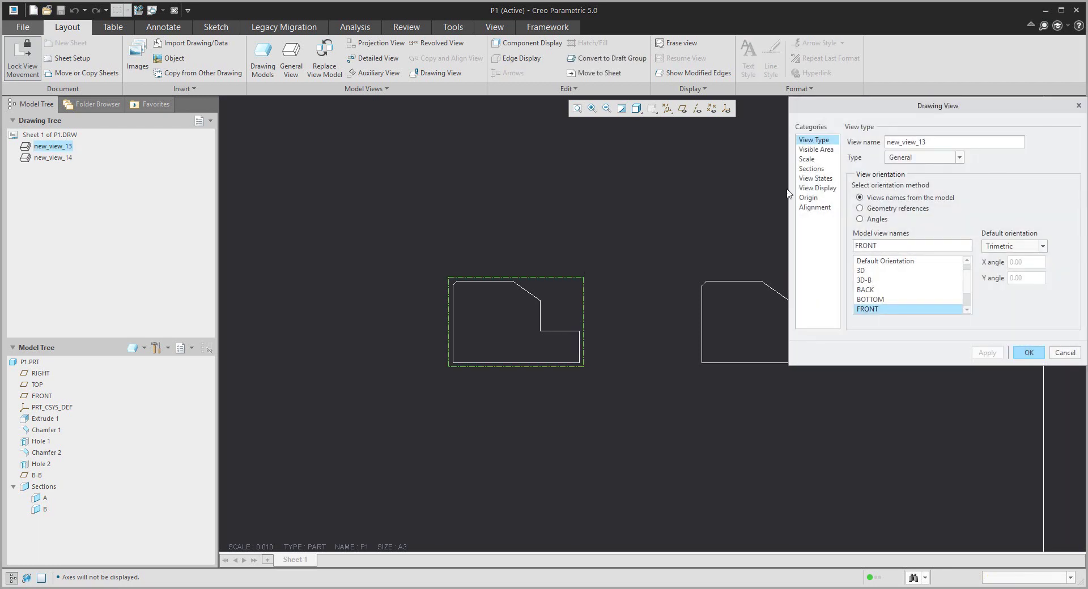
{"action": "left_click", "coordinate": [811, 168]}
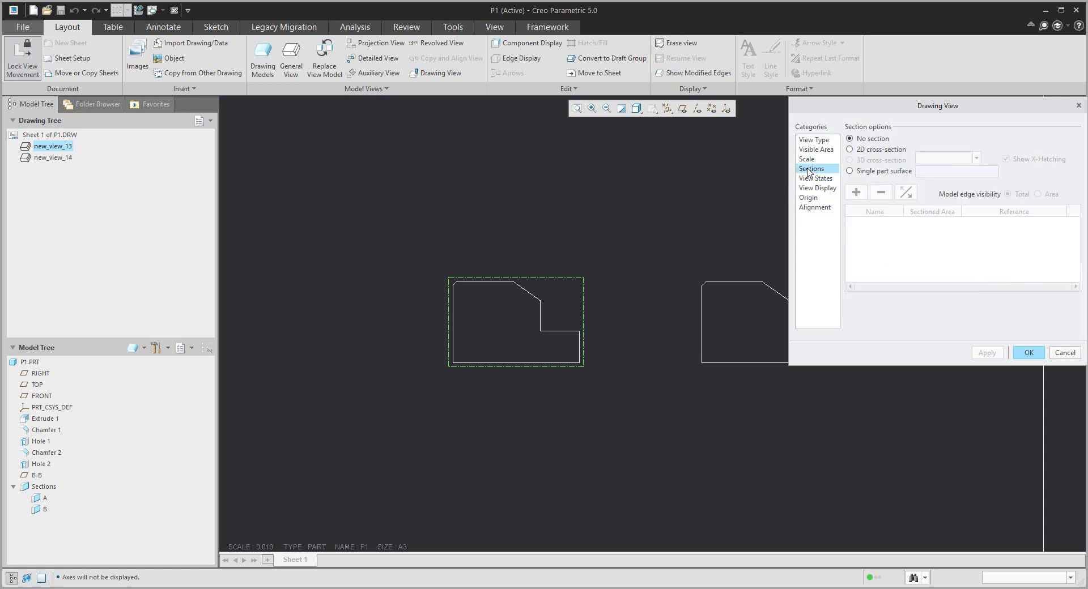
{"action": "left_click", "coordinate": [851, 150]}
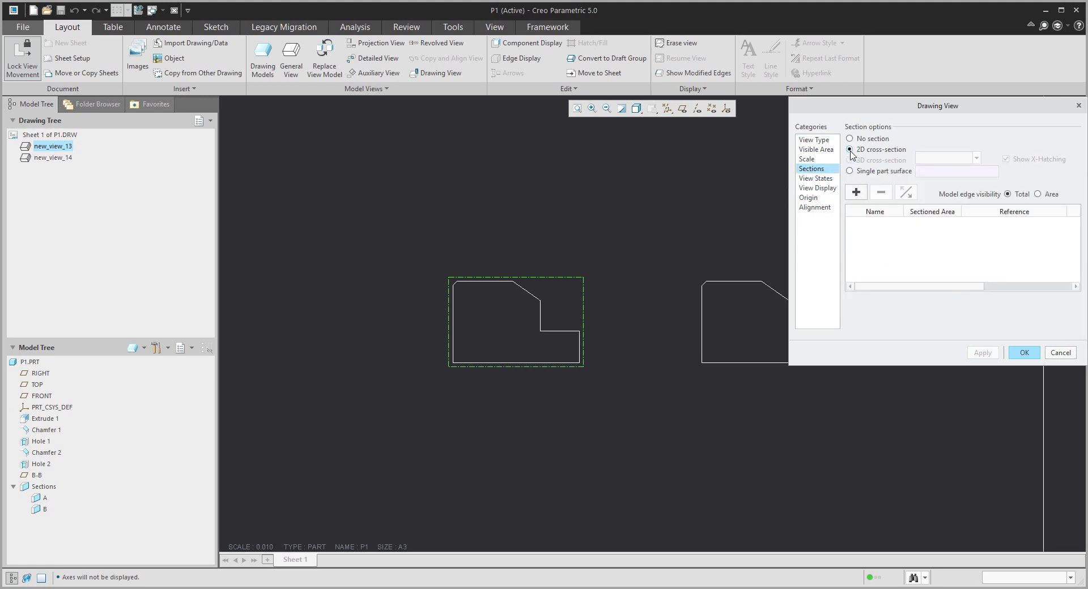
{"action": "left_click", "coordinate": [856, 193]}
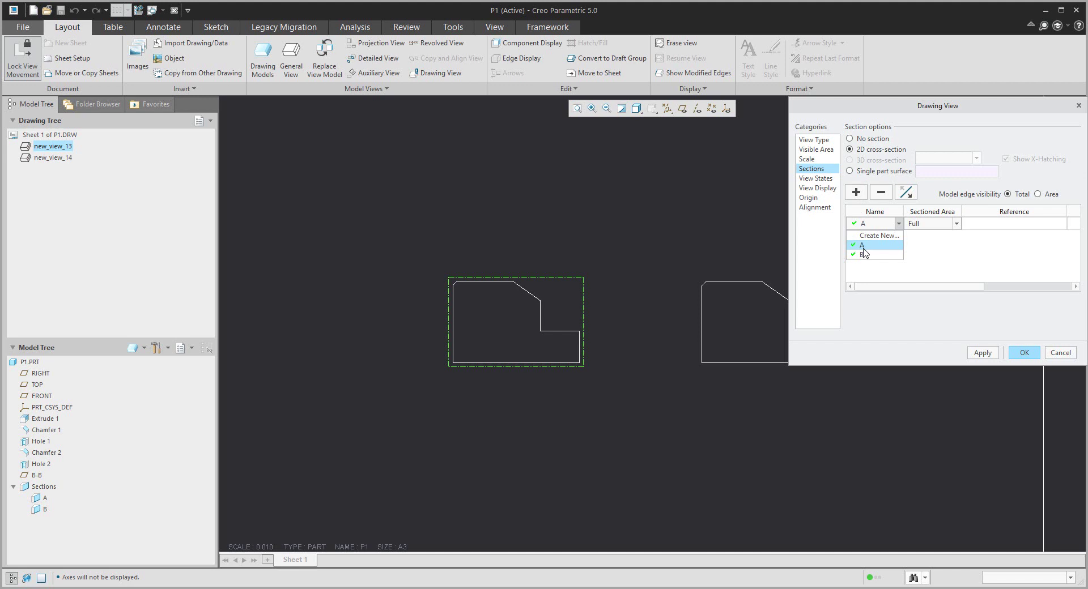
{"action": "left_click", "coordinate": [863, 247]}
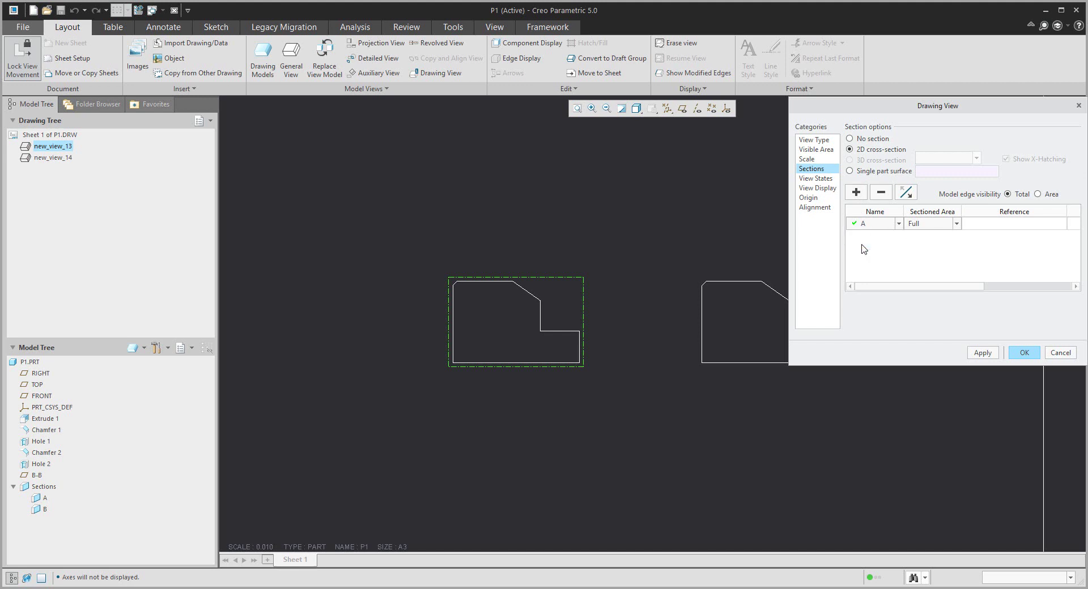
{"action": "left_click", "coordinate": [1021, 353]}
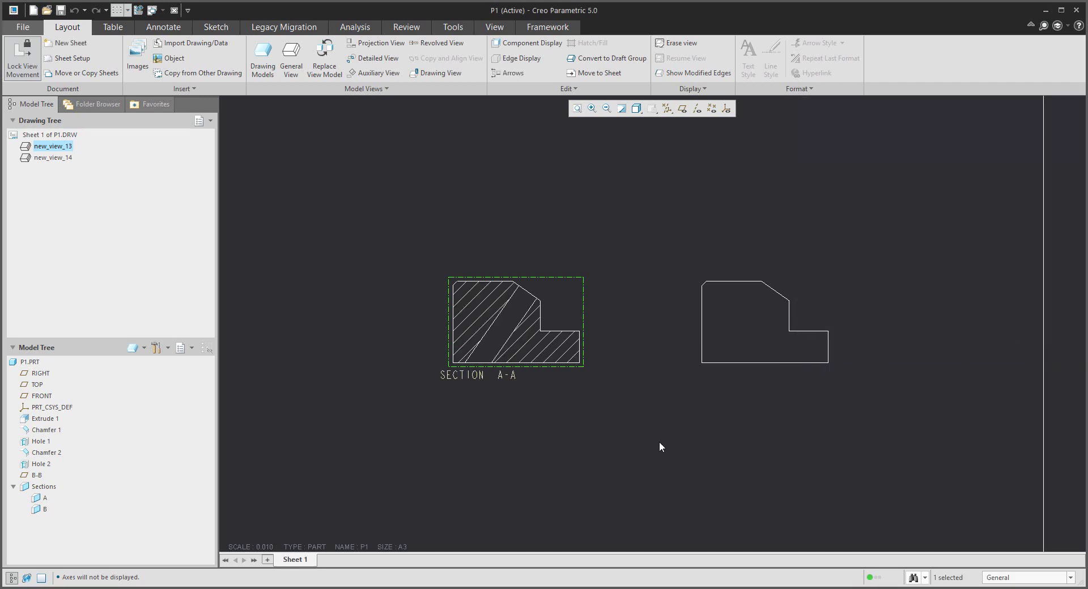
{"action": "middle_click_drag", "start_coordinate": [668, 439], "coordinate": [540, 423]}
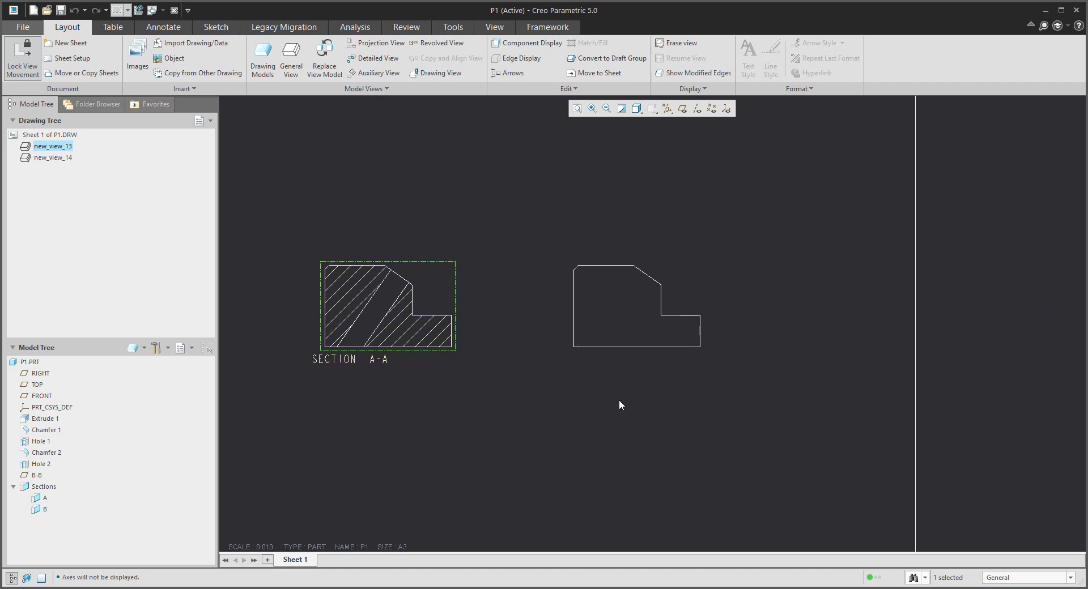
Convert the right view (new_view_14) into a 2D cross-section using section B.
{"action": "double_click", "coordinate": [677, 295]}
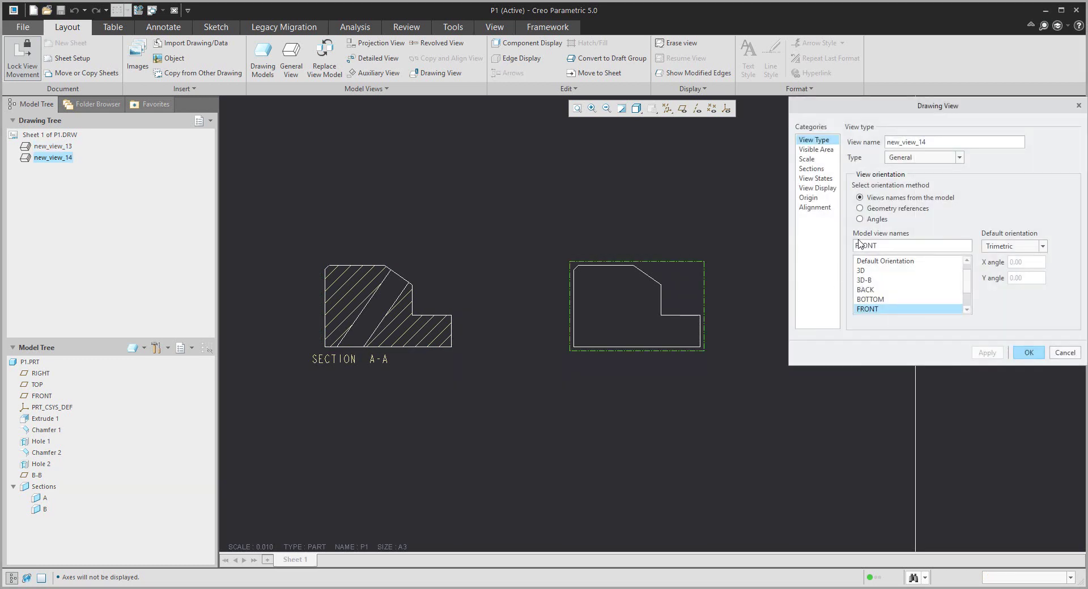
{"action": "left_click", "coordinate": [818, 170]}
{"action": "left_click", "coordinate": [849, 149]}
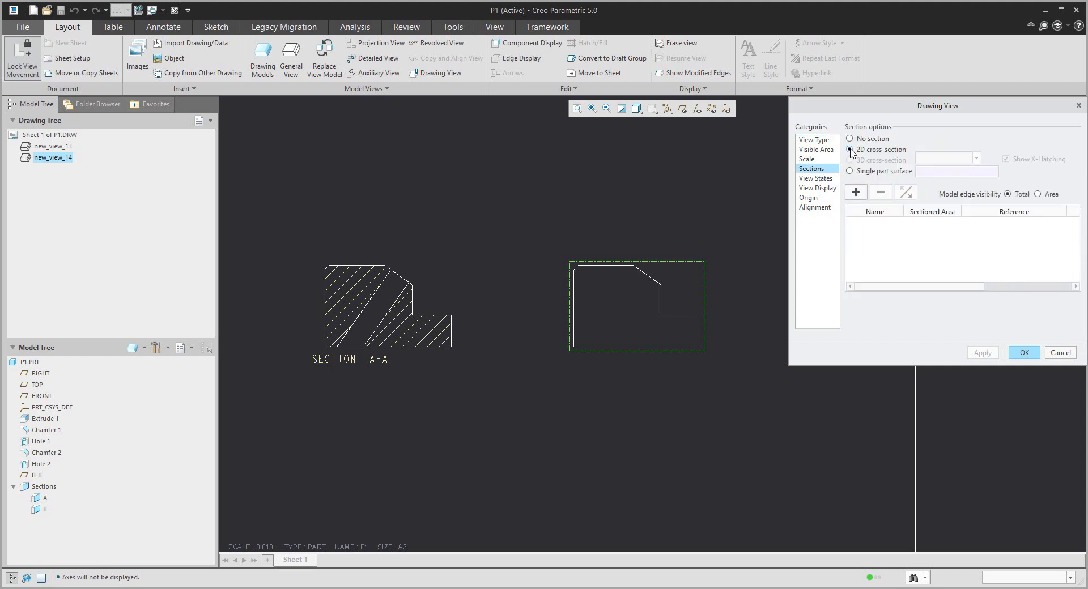
{"action": "left_click", "coordinate": [856, 192]}
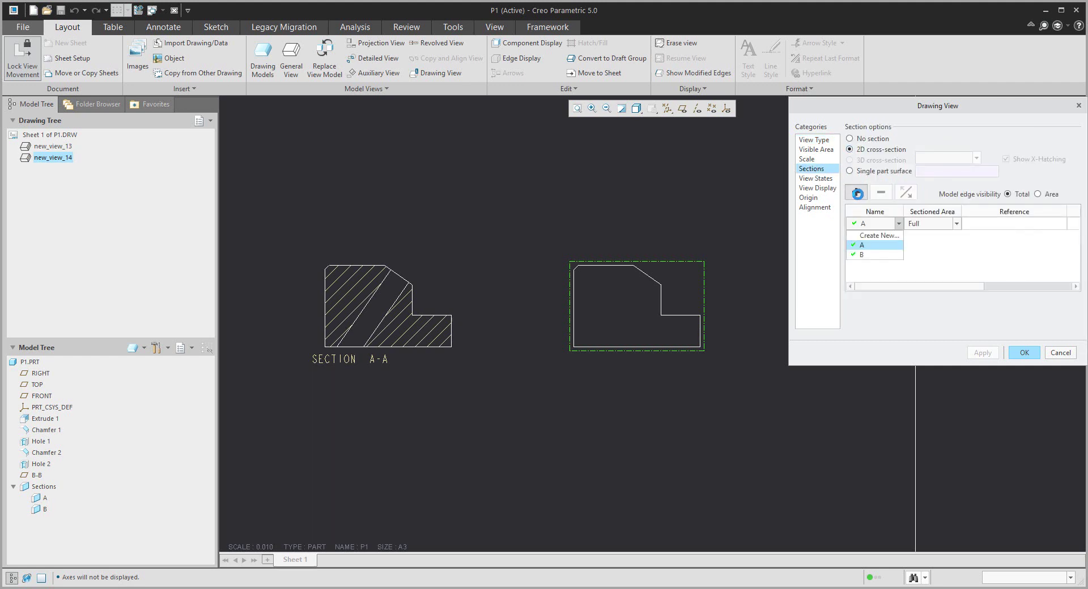
{"action": "left_click", "coordinate": [863, 255]}
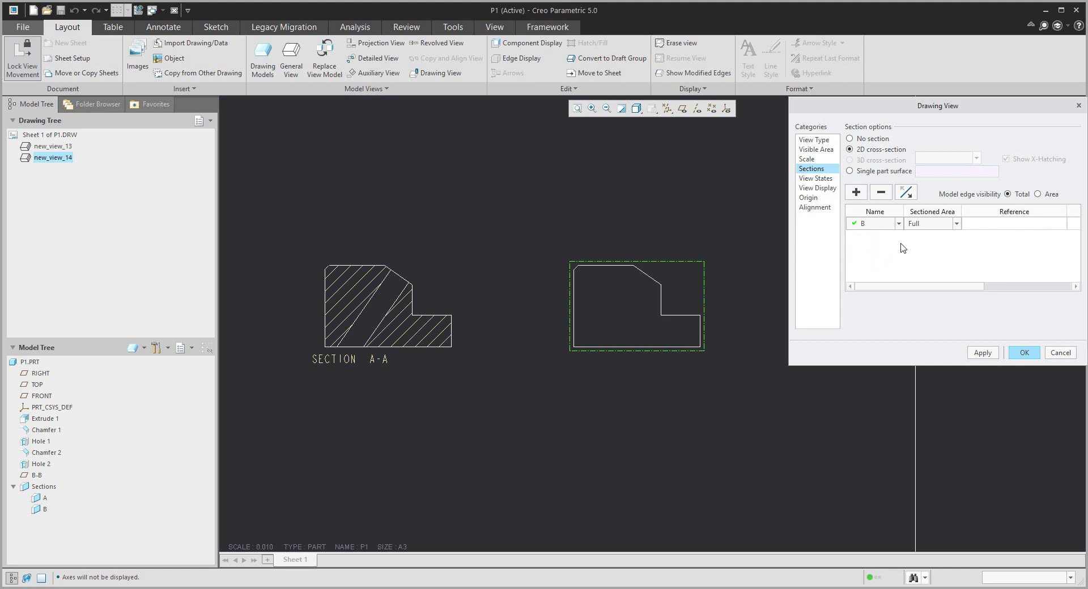
{"action": "left_click", "coordinate": [1023, 353]}
{"action": "scroll", "coordinate": [524, 328], "scroll_direction": "up", "scroll_amount": 3}
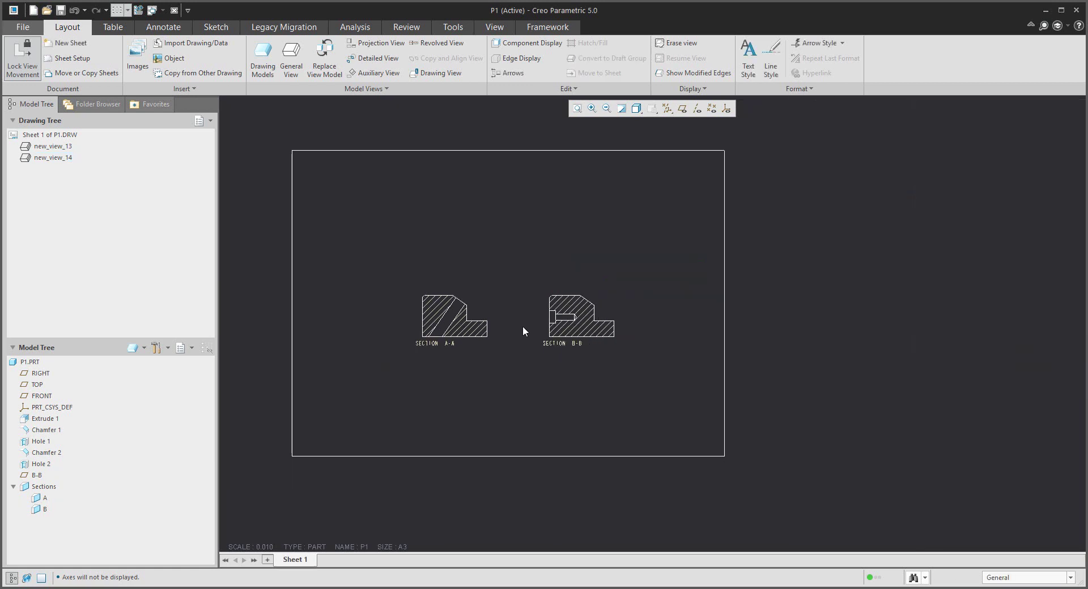
{"action": "mouse_move", "coordinate": [522, 327]}
{"action": "middle_mouse_down"}
{"action": "mouse_move", "coordinate": [554, 318]}
{"action": "mouse_move", "coordinate": [534, 315]}
{"action": "middle_mouse_up"}
Place a projected view of SECTION A-A to its left.
{"action": "left_click", "coordinate": [535, 307]}
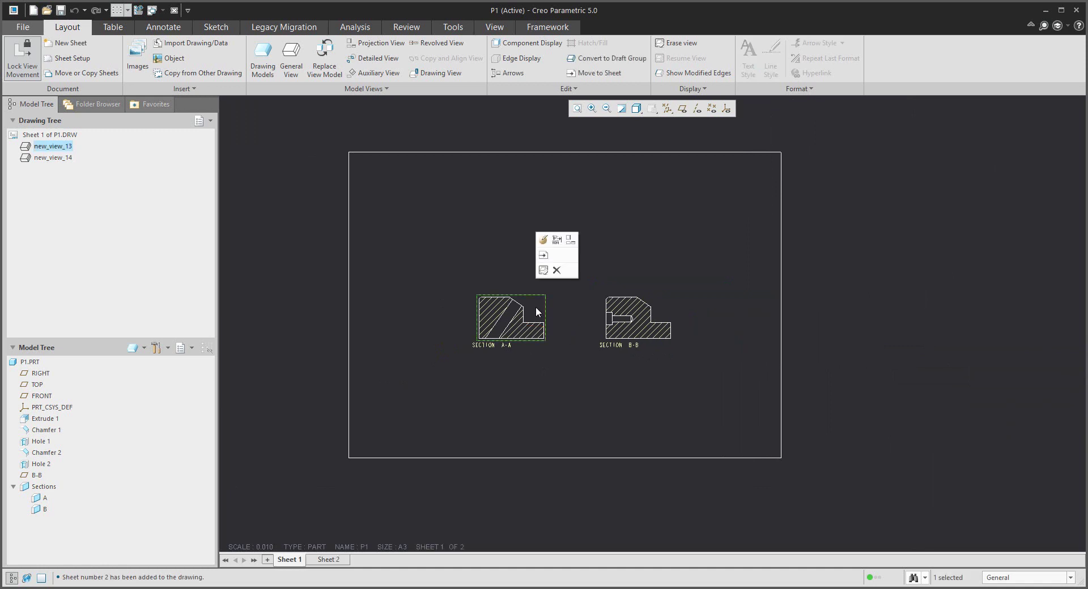
{"action": "left_click", "coordinate": [379, 44]}
{"action": "left_click", "coordinate": [422, 304]}
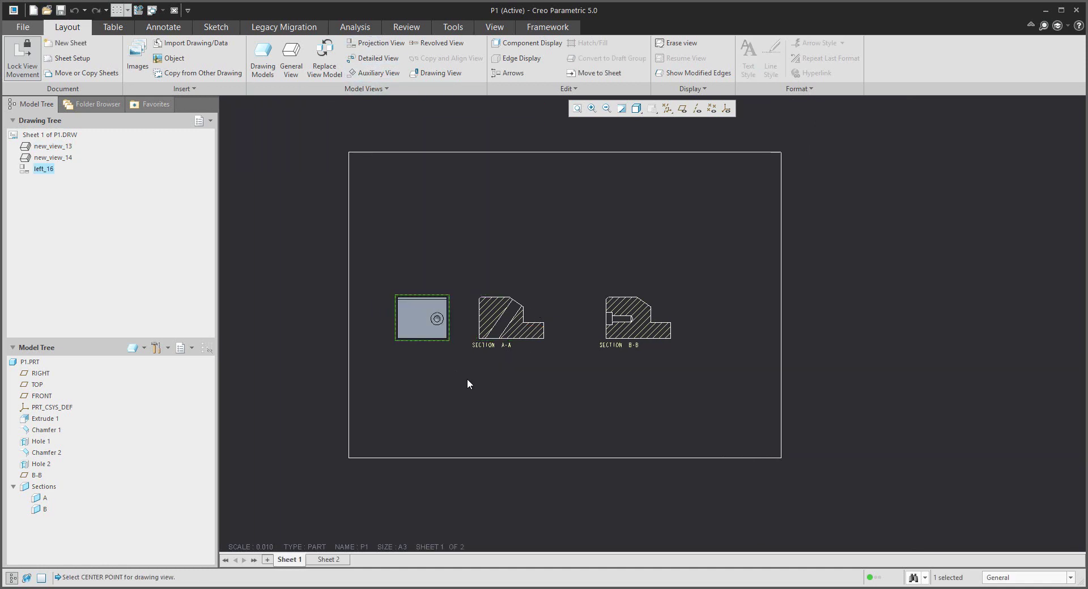
{"action": "left_click", "coordinate": [476, 384]}
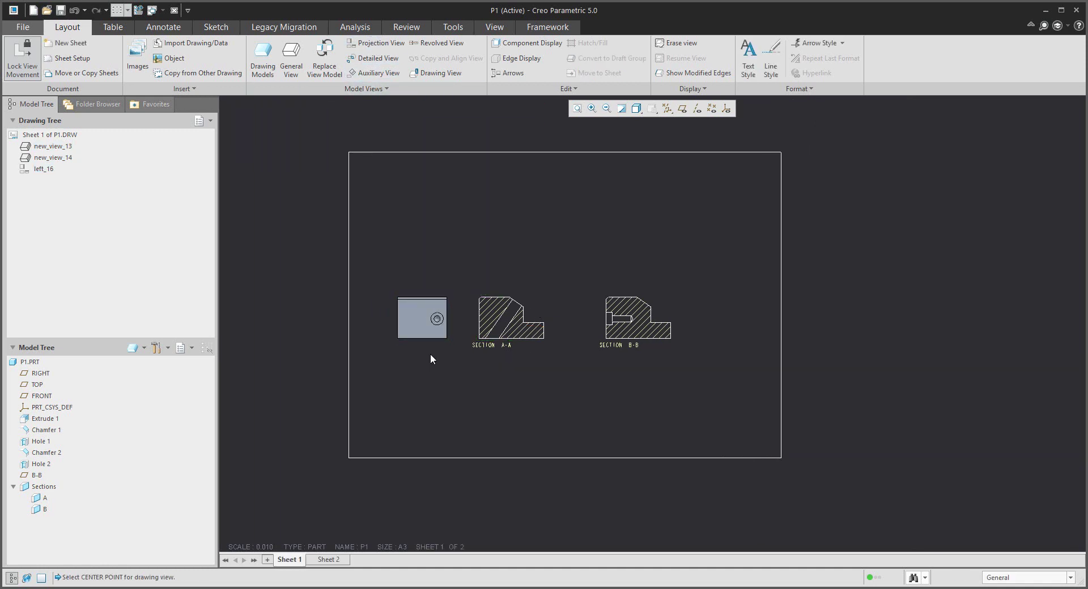
{"action": "left_click", "coordinate": [417, 302]}
Set the projected view's display style to No Hidden with tangent edges None.
{"action": "left_click", "coordinate": [423, 230]}
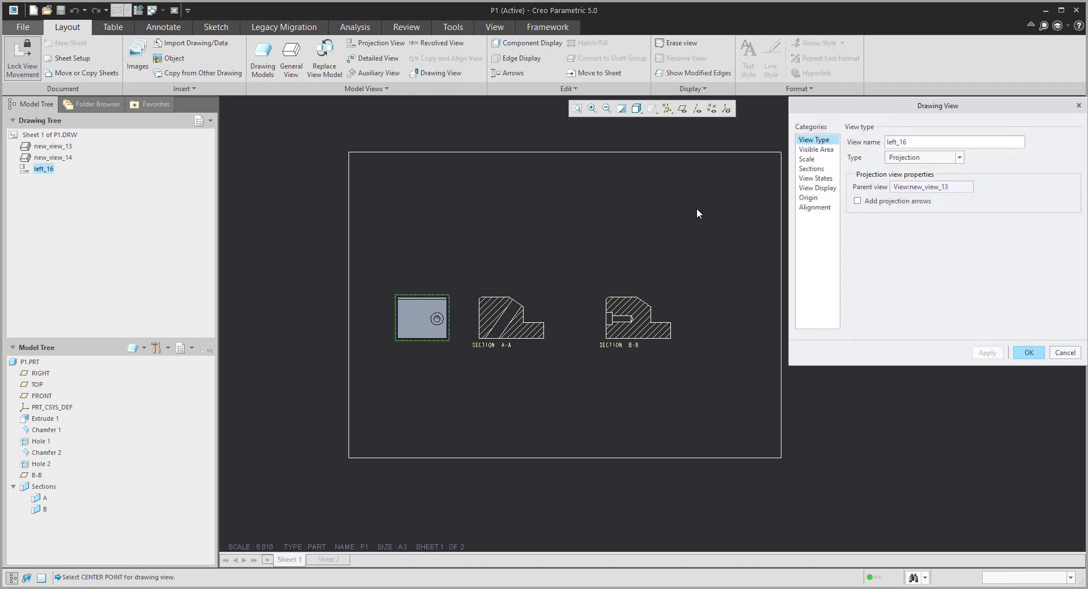
{"action": "left_click", "coordinate": [815, 179]}
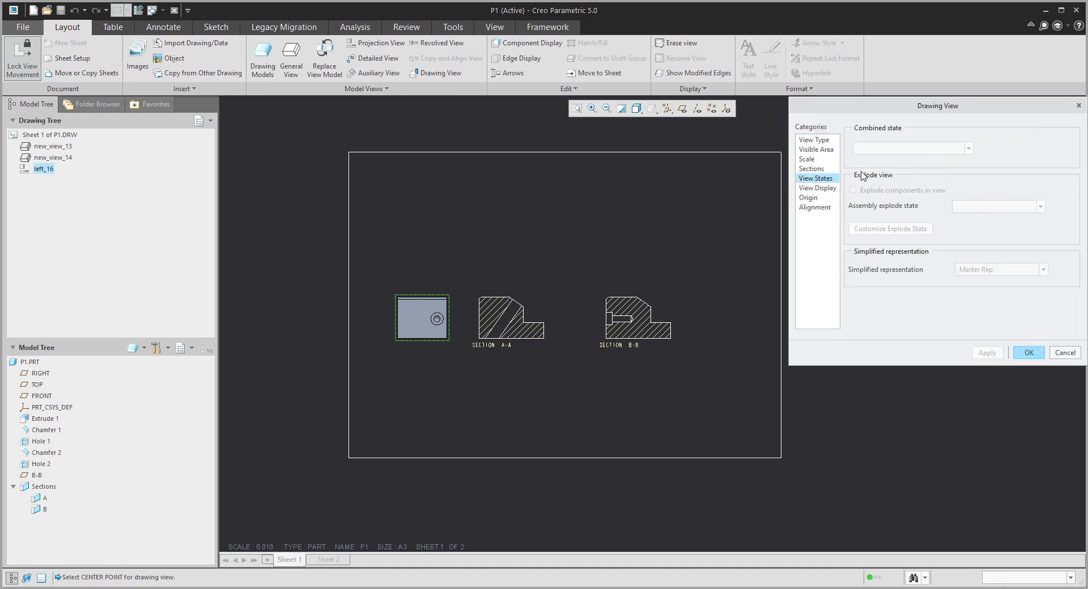
{"action": "left_click", "coordinate": [813, 190]}
{"action": "left_click", "coordinate": [908, 154]}
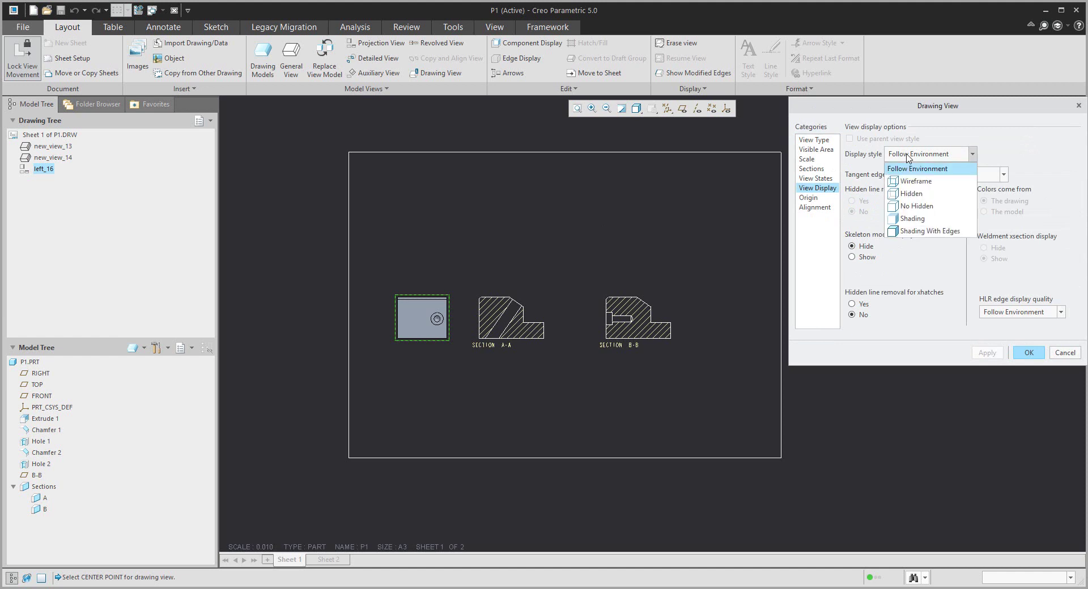
{"action": "left_click", "coordinate": [908, 207]}
{"action": "left_click", "coordinate": [965, 175]}
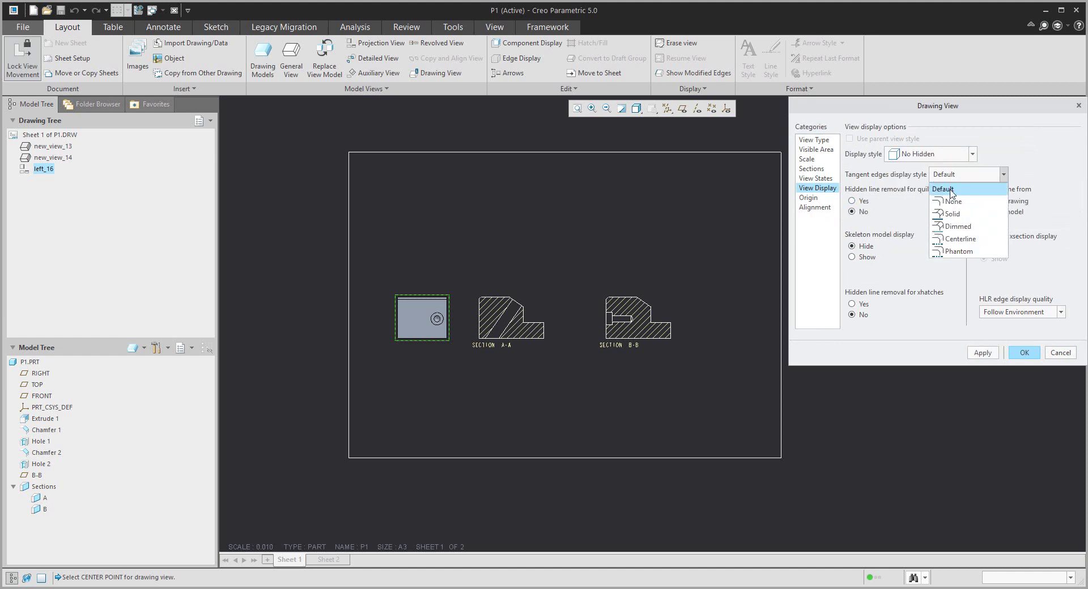
{"action": "left_click", "coordinate": [952, 199]}
{"action": "left_click", "coordinate": [1024, 353]}
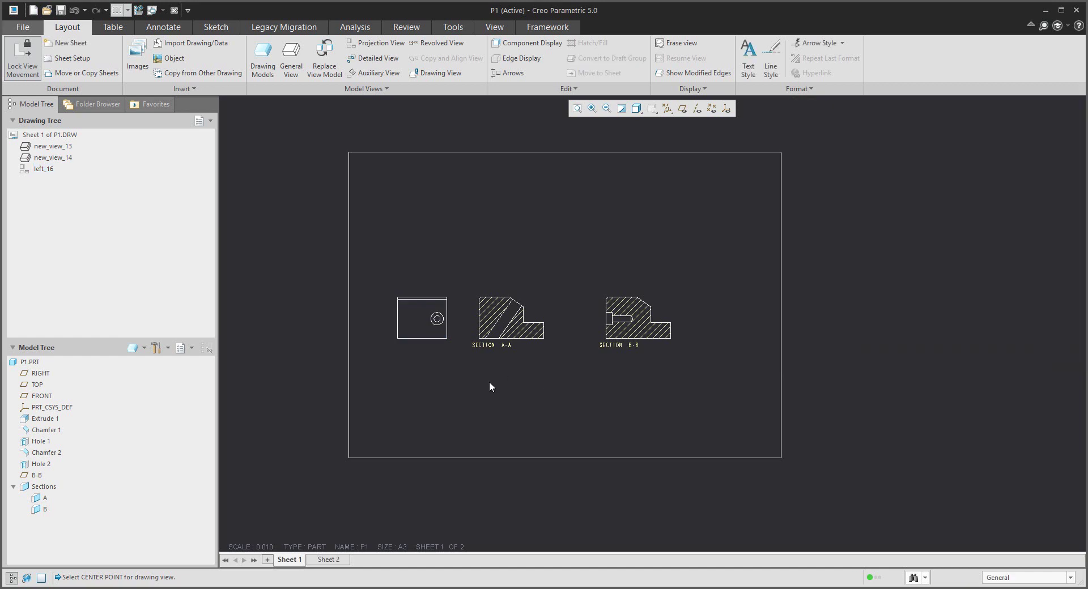
Add the A-A cutting-plane arrows from SECTION A-A onto the left projected view.
{"action": "scroll", "coordinate": [460, 380], "scroll_direction": "up", "scroll_amount": 1}
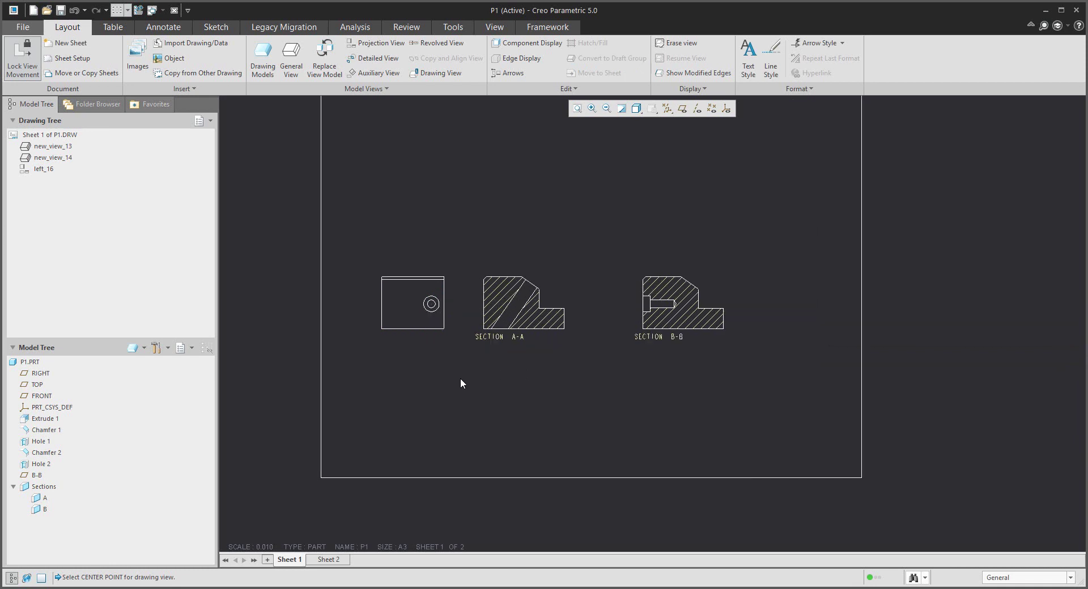
{"action": "left_click", "coordinate": [561, 285]}
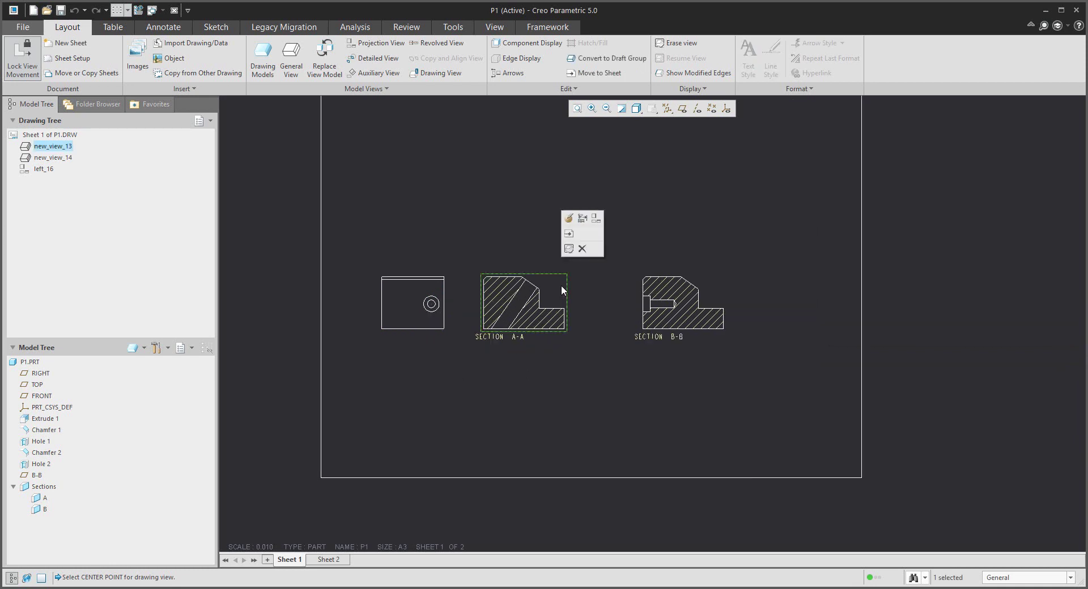
{"action": "right_click", "coordinate": [562, 290]}
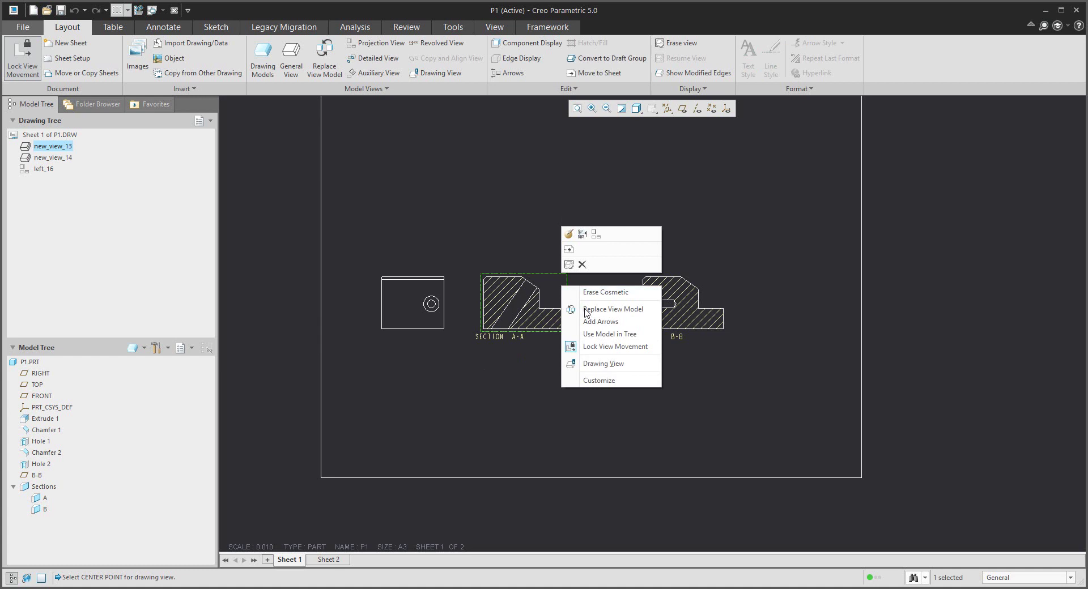
{"action": "left_click", "coordinate": [600, 322]}
{"action": "left_click", "coordinate": [426, 291]}
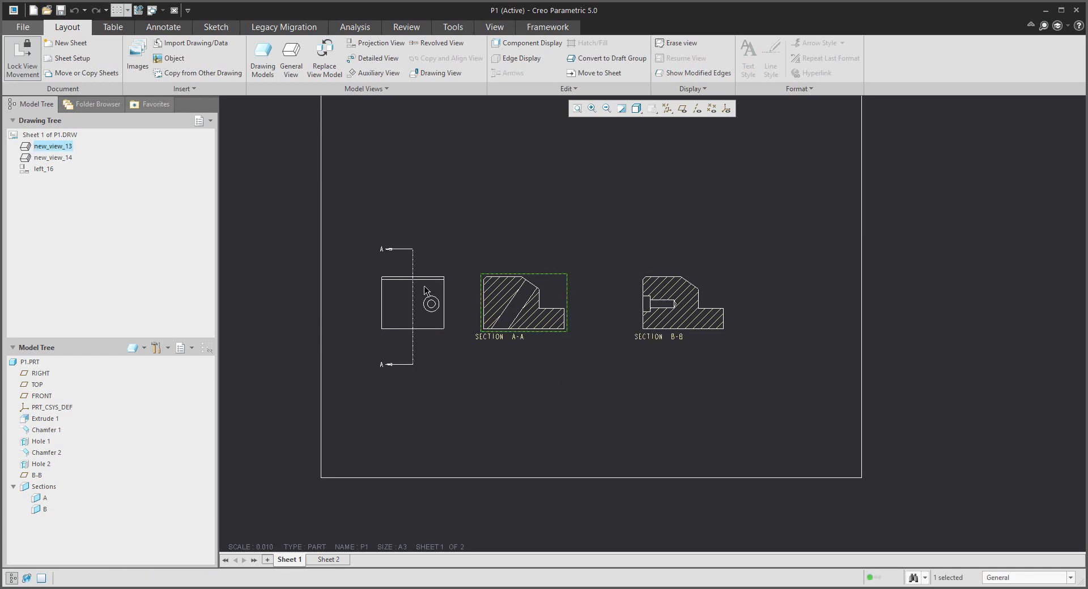
Add the B-B cutting-plane arrows from SECTION B-B onto the left projected view.
{"action": "left_click", "coordinate": [712, 283]}
{"action": "right_click", "coordinate": [711, 283]}
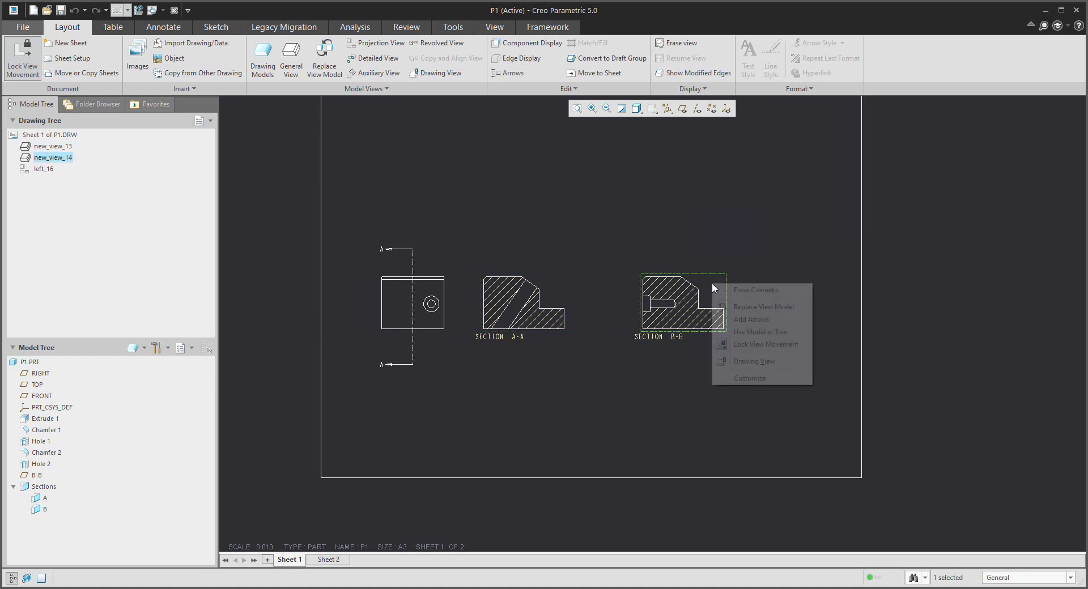
{"action": "left_click", "coordinate": [751, 319]}
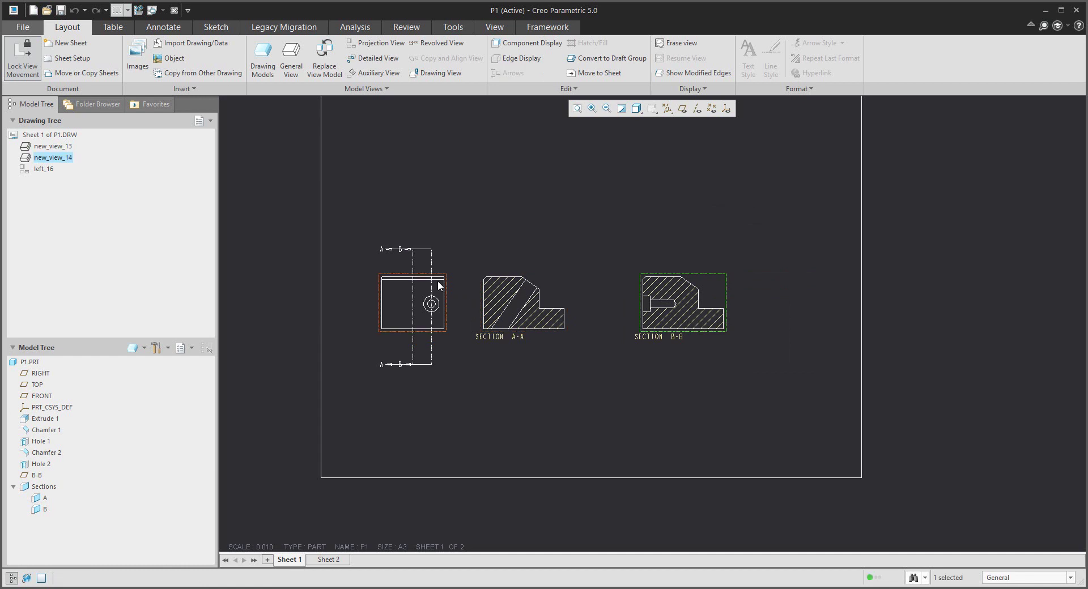
{"action": "left_click", "coordinate": [437, 284]}
{"action": "left_click", "coordinate": [427, 383]}
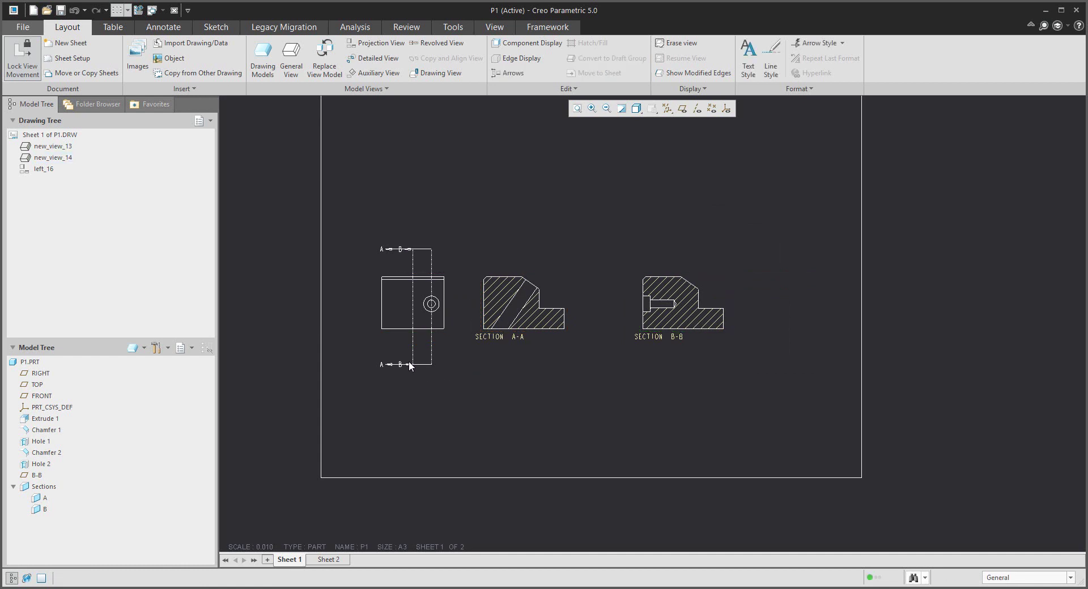
Drag the A section arrow away from the B arrow so both read clearly.
{"action": "scroll", "coordinate": [399, 267], "scroll_direction": "up", "scroll_amount": 3}
{"action": "left_click", "coordinate": [369, 208]}
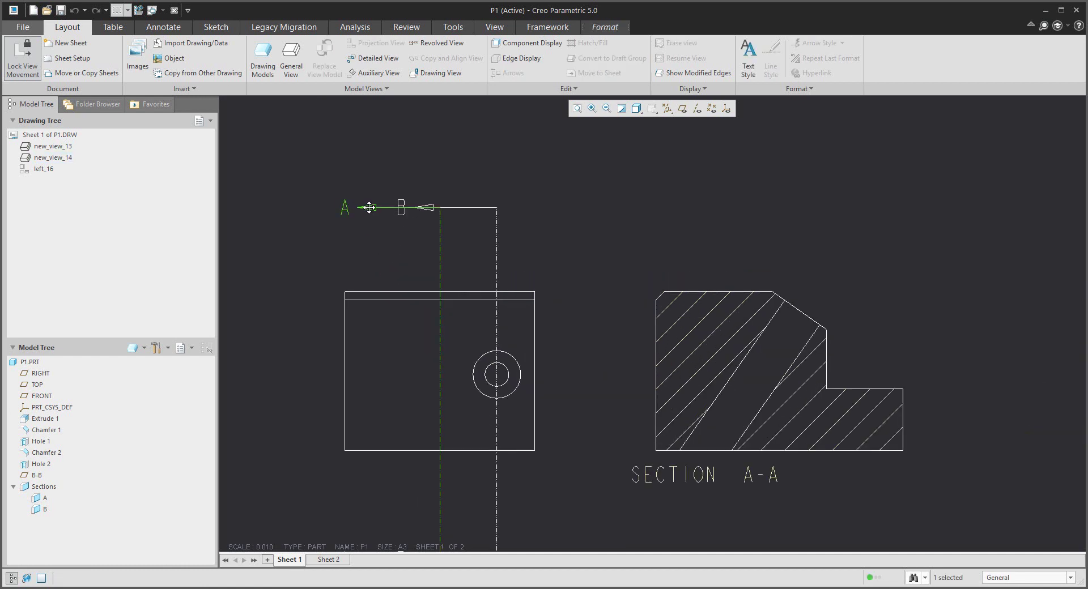
{"action": "mouse_move", "coordinate": [370, 207]}
{"action": "left_mouse_down"}
{"action": "mouse_move", "coordinate": [385, 235]}
{"action": "mouse_move", "coordinate": [400, 427]}
{"action": "mouse_move", "coordinate": [400, 338]}
{"action": "mouse_move", "coordinate": [405, 368]}
{"action": "mouse_move", "coordinate": [417, 330]}
{"action": "left_mouse_up"}
{"action": "scroll", "coordinate": [400, 427], "scroll_direction": "down", "scroll_amount": 2}
{"action": "scroll", "coordinate": [400, 339], "scroll_direction": "up", "scroll_amount": 2}
{"action": "left_click", "coordinate": [597, 383]}
{"action": "scroll", "coordinate": [395, 303], "scroll_direction": "down", "scroll_amount": 3}
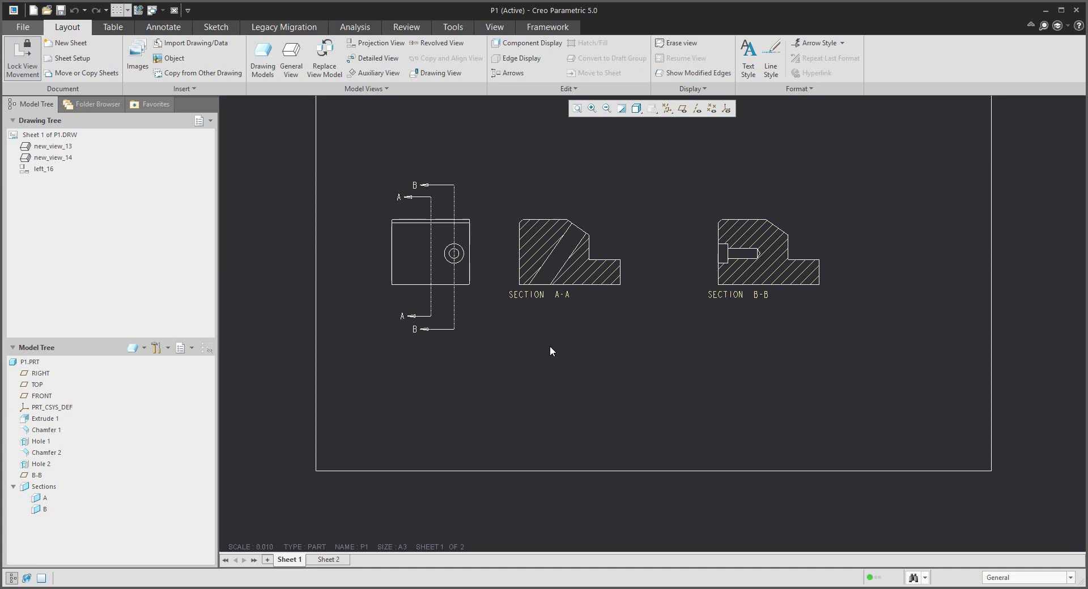
In SECTION B-B's section settings, change section B's area to Local.
{"action": "scroll", "coordinate": [827, 216], "scroll_direction": "up", "scroll_amount": 4}
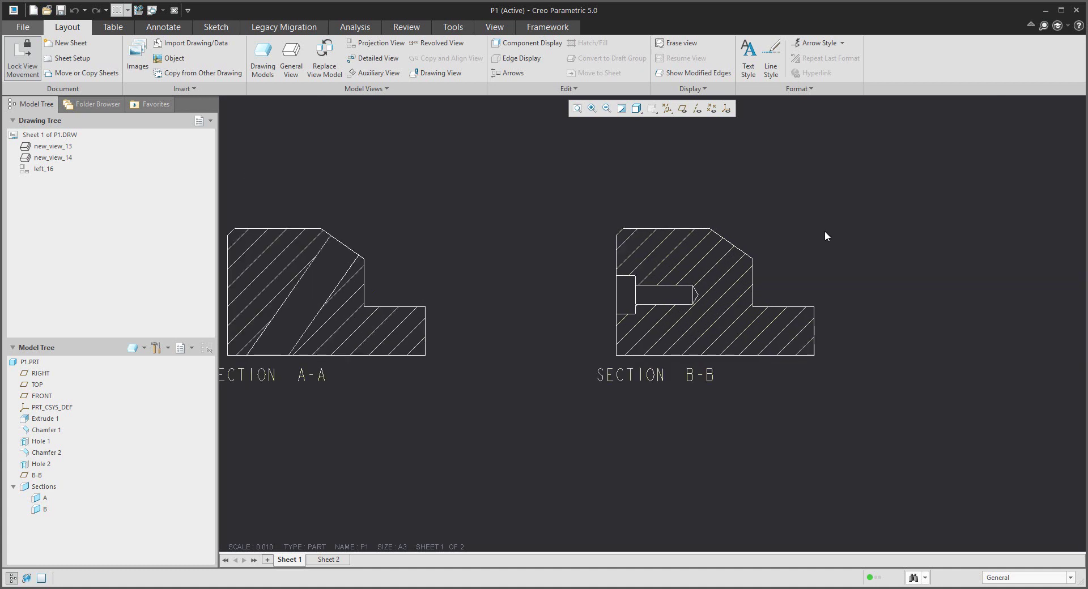
{"action": "double_click", "coordinate": [798, 273]}
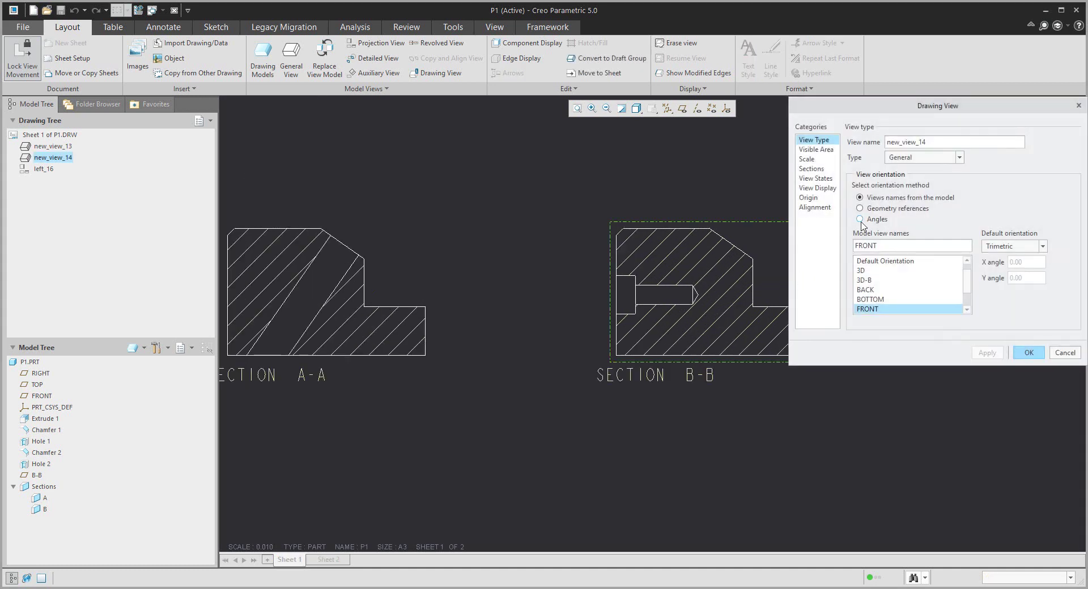
{"action": "left_click", "coordinate": [811, 168]}
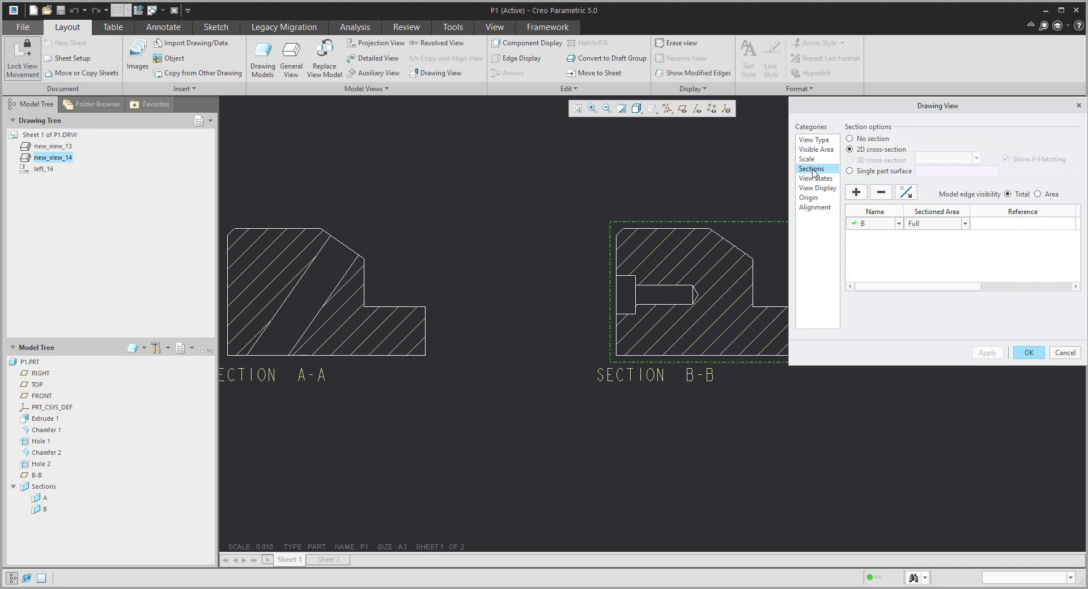
{"action": "left_click", "coordinate": [938, 225]}
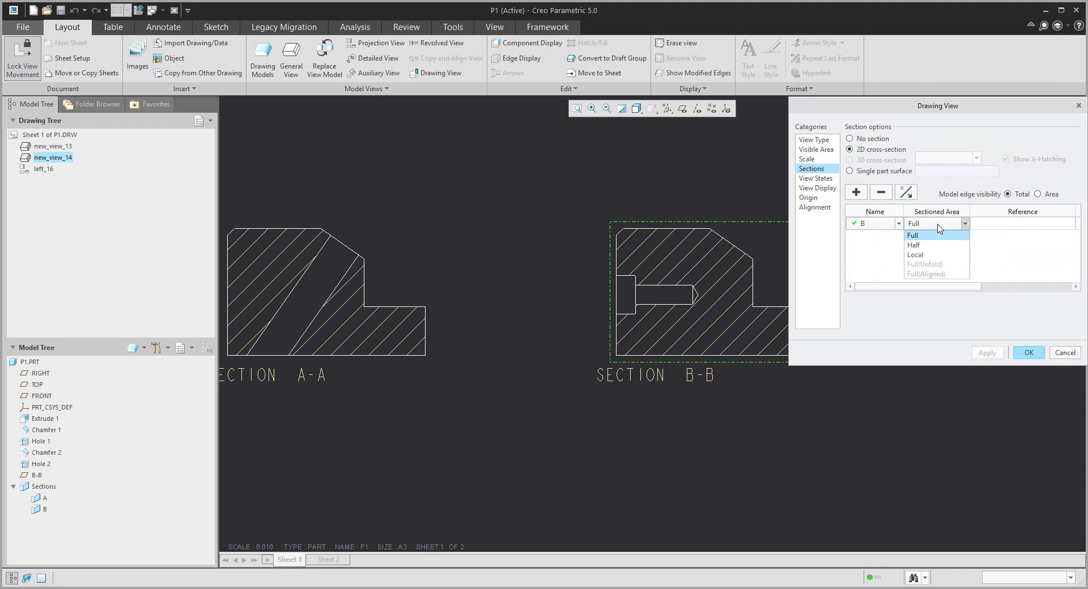
{"action": "left_click", "coordinate": [920, 256]}
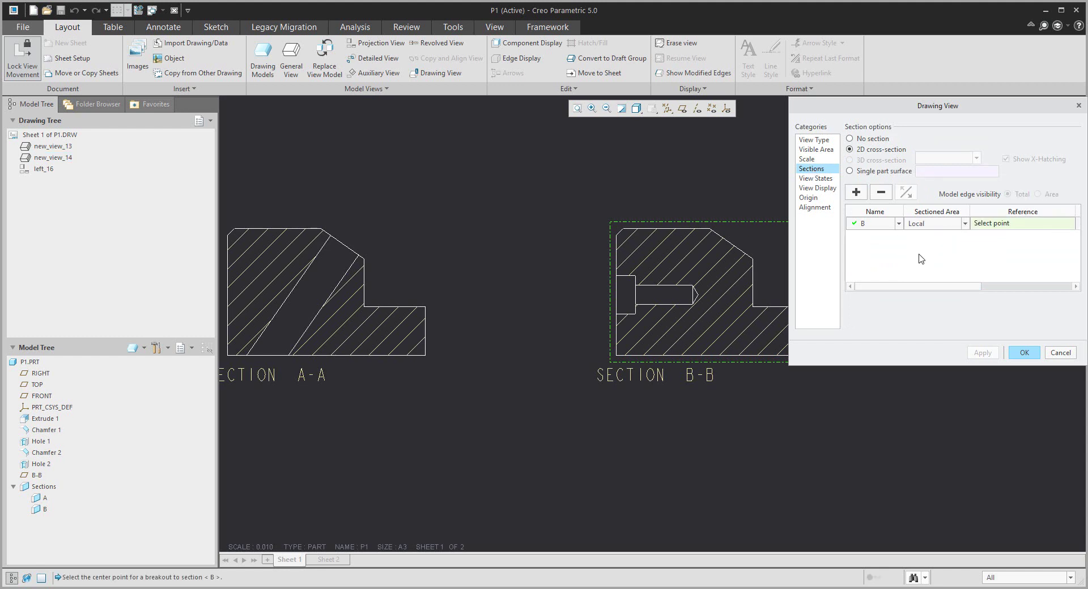
Centre the breakout on the hole edge and sketch a closed spline boundary around it.
{"action": "left_click", "coordinate": [618, 292]}
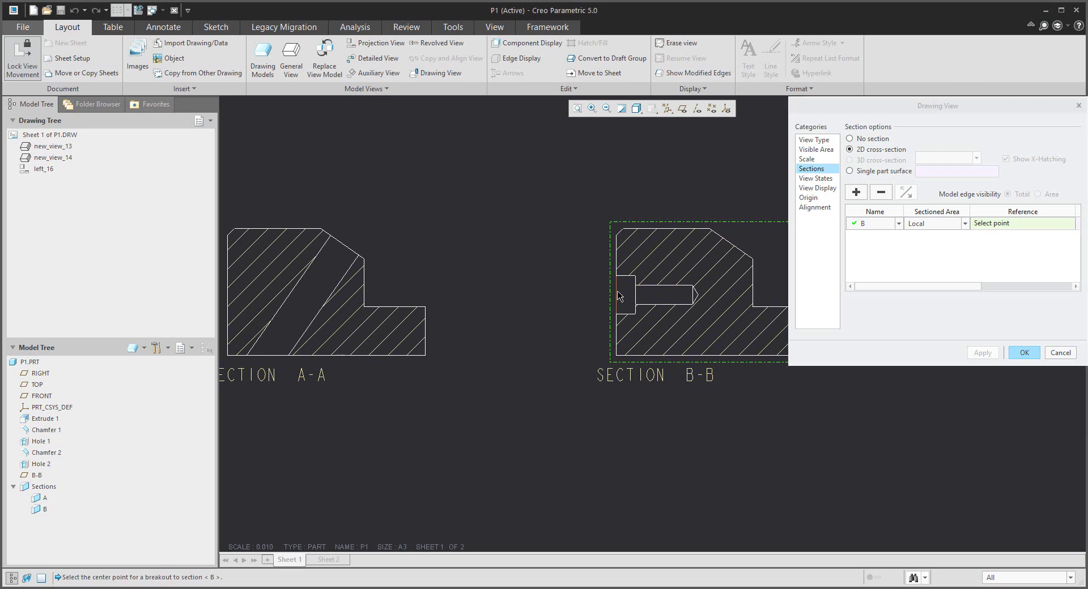
{"action": "left_click", "coordinate": [606, 267]}
{"action": "left_click", "coordinate": [635, 257]}
{"action": "left_click", "coordinate": [661, 262]}
{"action": "left_click", "coordinate": [704, 274]}
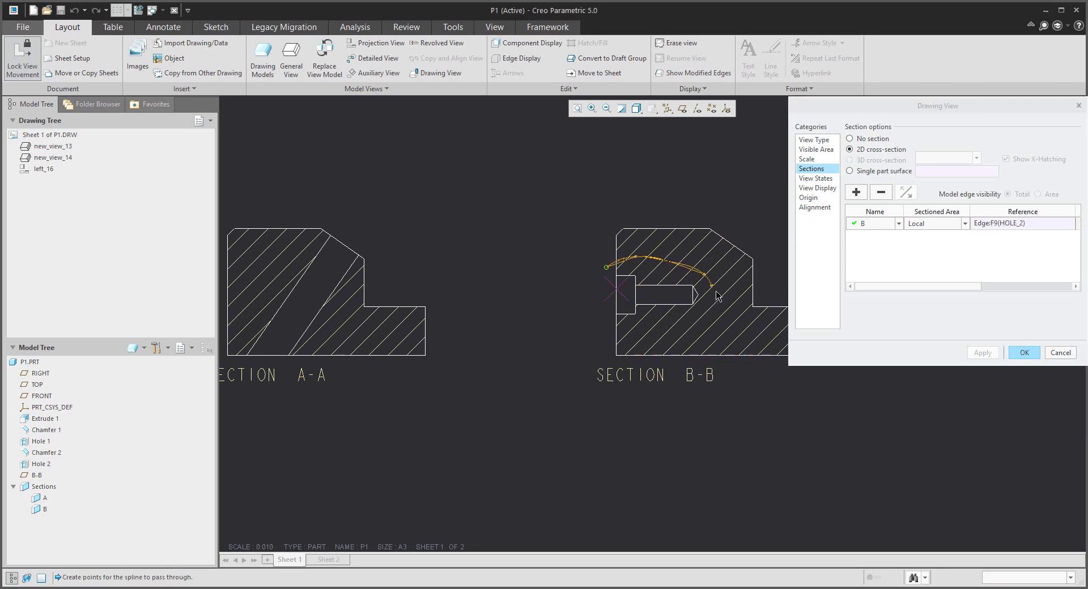
{"action": "left_click", "coordinate": [715, 296]}
{"action": "left_click", "coordinate": [691, 321]}
{"action": "left_click", "coordinate": [623, 329]}
{"action": "middle_click", "coordinate": [597, 296]}
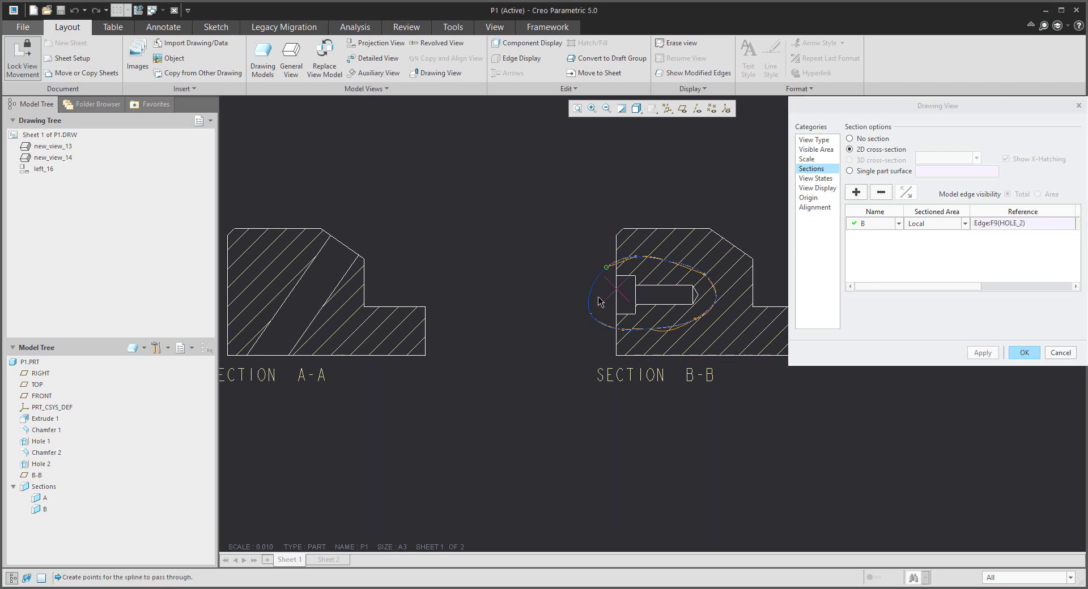
{"action": "left_click", "coordinate": [982, 352]}
{"action": "scroll", "coordinate": [513, 226], "scroll_direction": "up", "scroll_amount": 3}
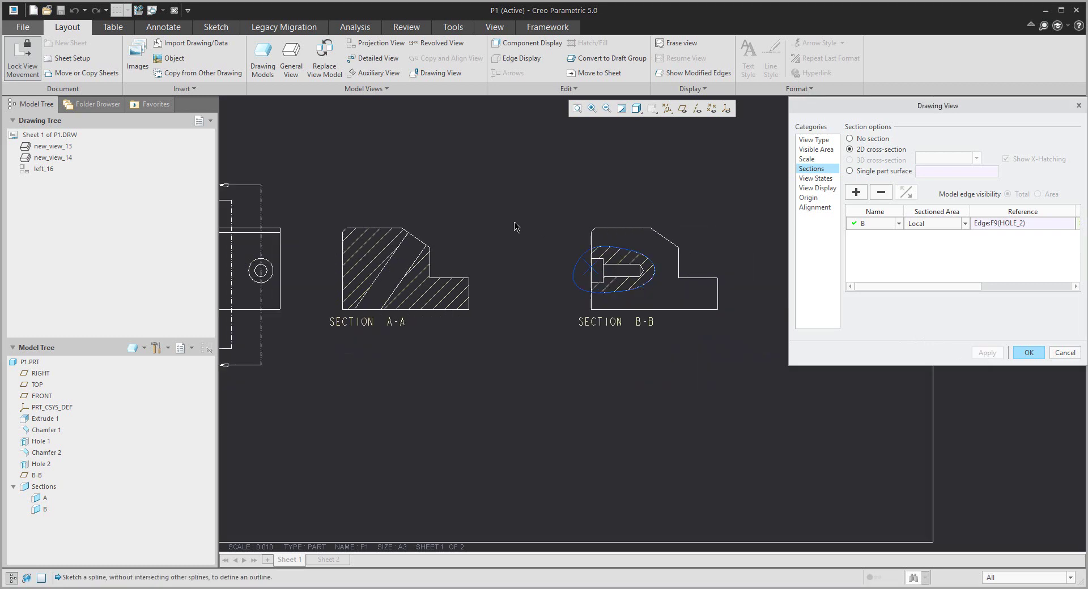
{"action": "scroll", "coordinate": [549, 211], "scroll_direction": "down", "scroll_amount": 2}
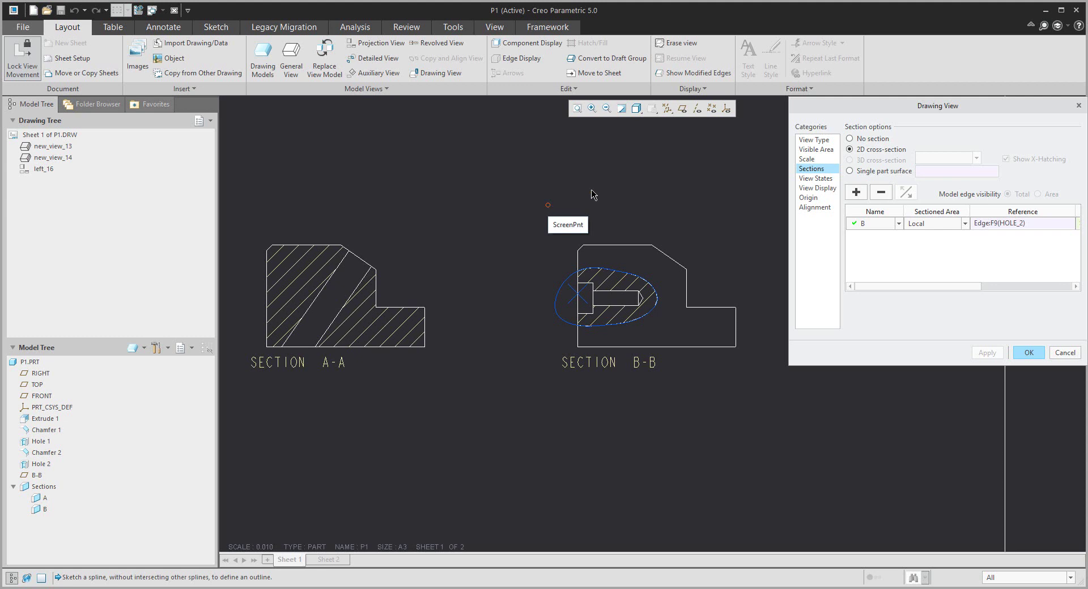
Add section A as a Full section to the same view and confirm.
{"action": "left_click", "coordinate": [855, 193]}
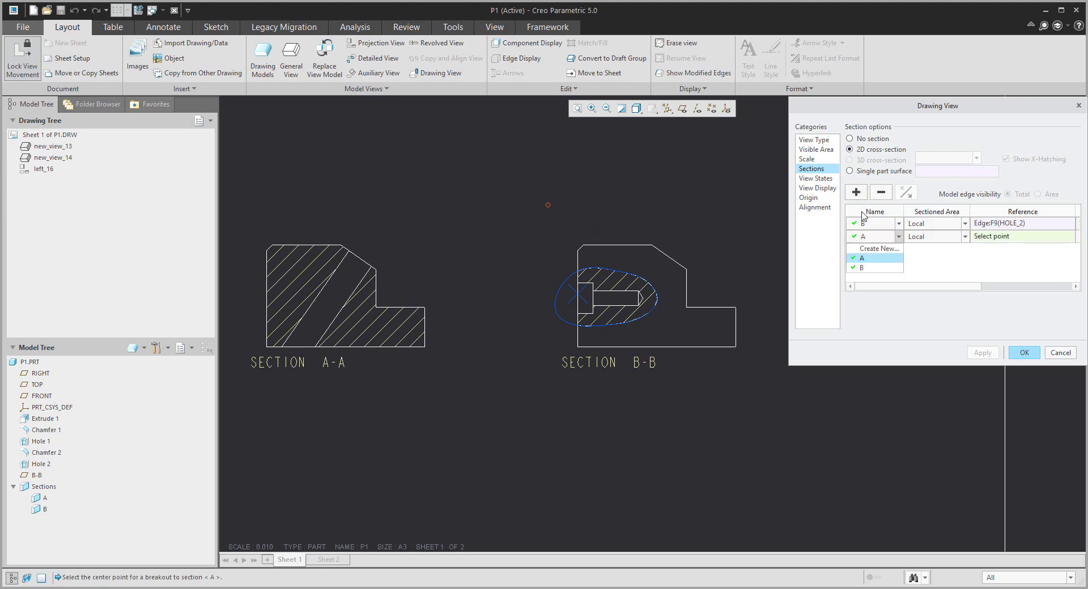
{"action": "left_click", "coordinate": [884, 257]}
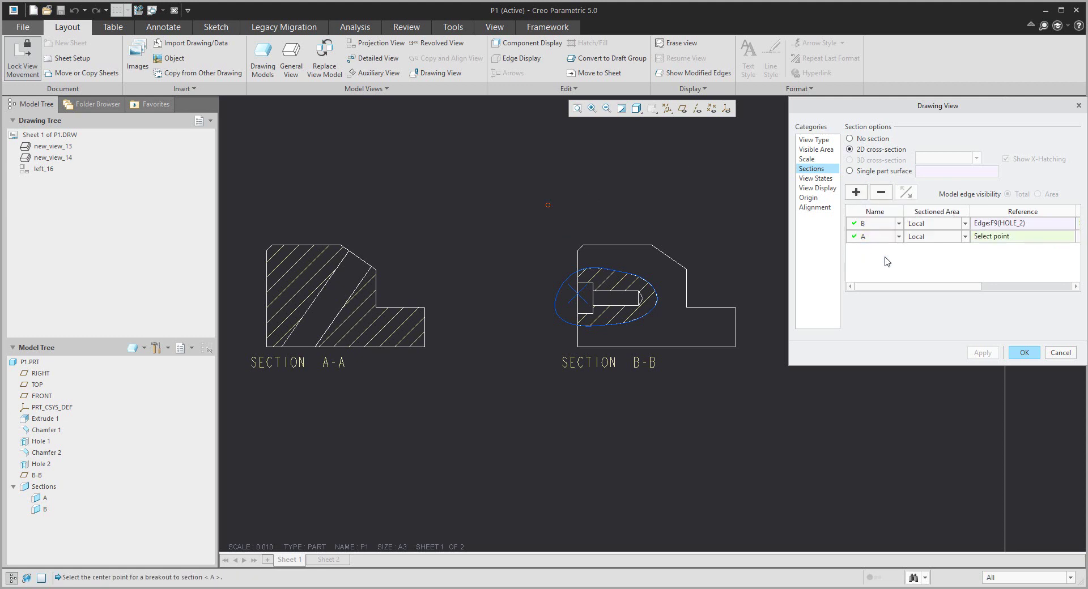
{"action": "left_click", "coordinate": [964, 237]}
{"action": "left_click", "coordinate": [924, 250]}
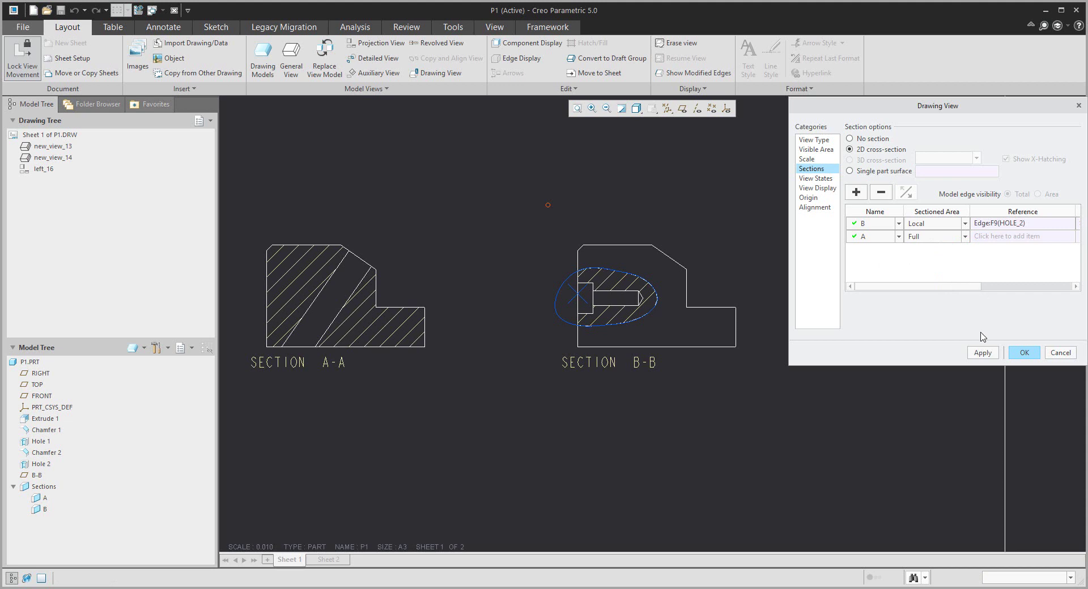
{"action": "left_click", "coordinate": [985, 354]}
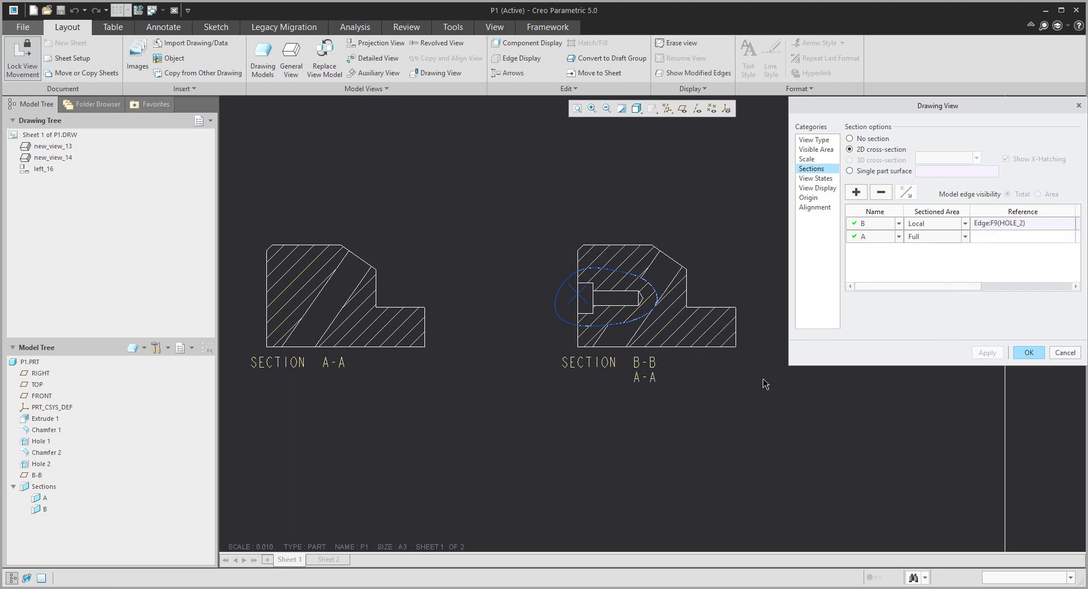
{"action": "left_click", "coordinate": [1028, 353]}
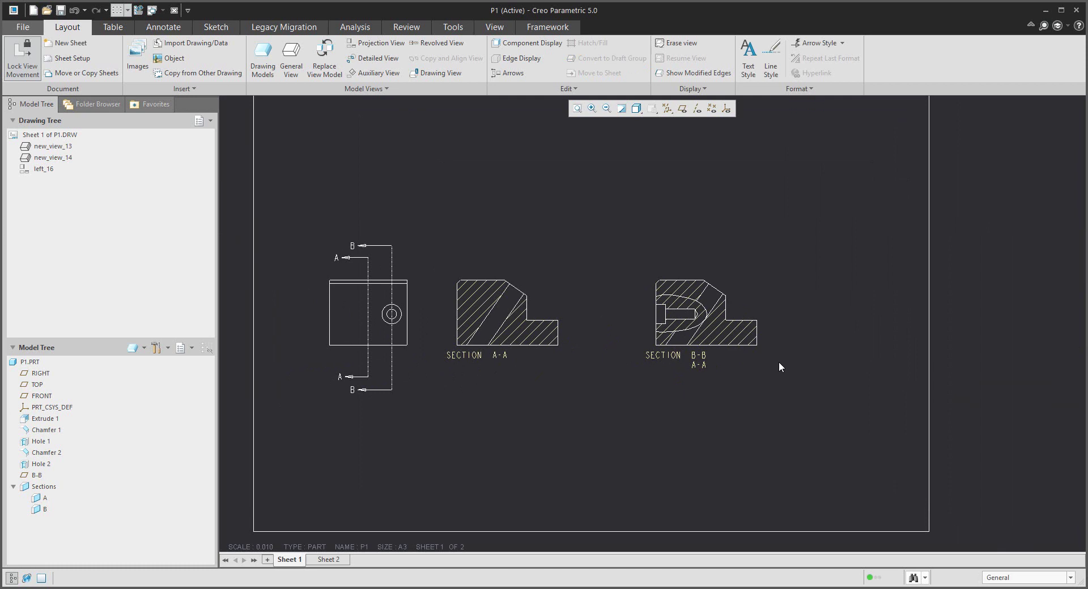
Set the breakout hatch angle to 135 degrees and adjust spacing with Double, then Half.
{"action": "scroll", "coordinate": [759, 352], "scroll_direction": "down", "scroll_amount": 3}
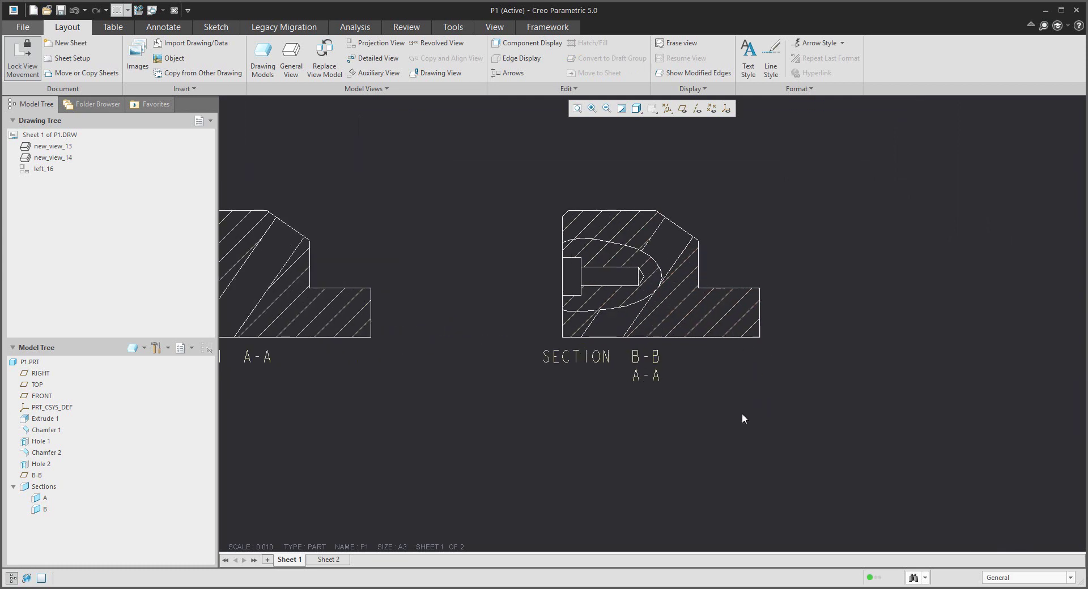
{"action": "double_click", "coordinate": [595, 253]}
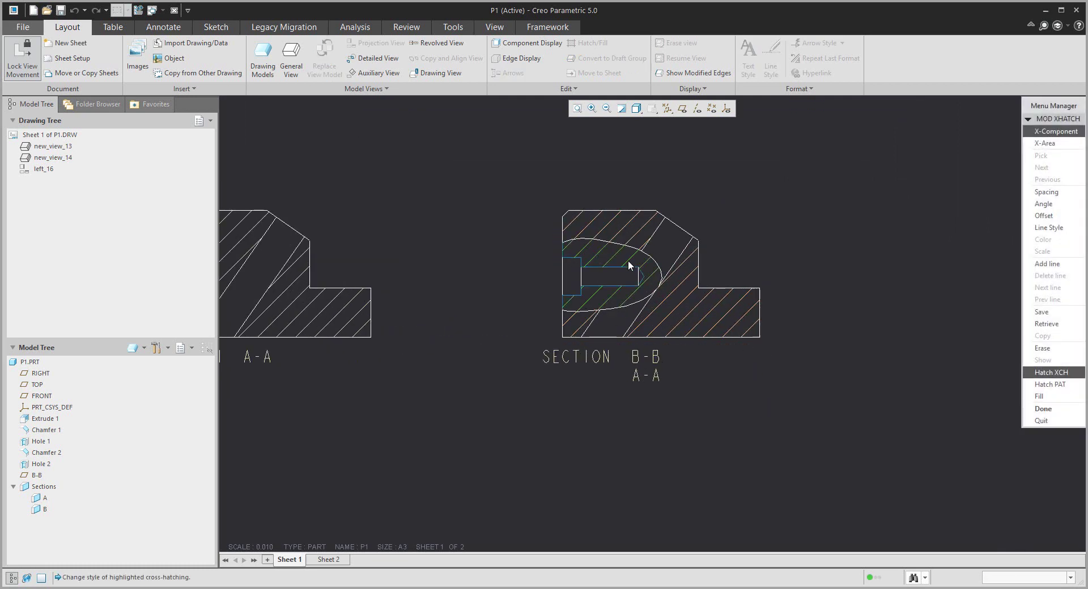
{"action": "left_click", "coordinate": [1040, 204]}
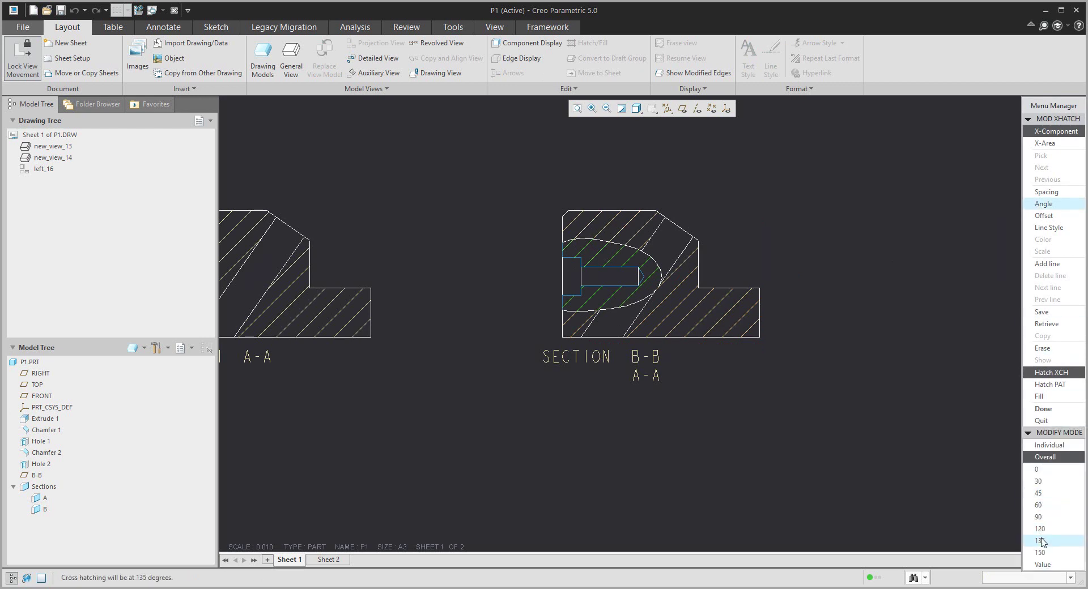
{"action": "left_click", "coordinate": [1041, 541]}
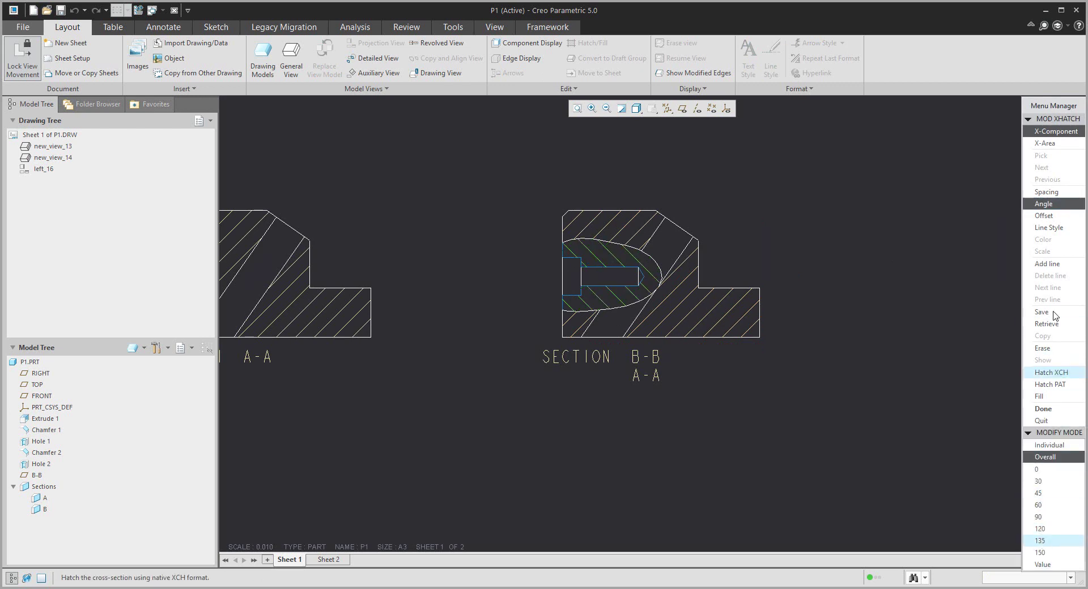
{"action": "left_click", "coordinate": [1045, 192]}
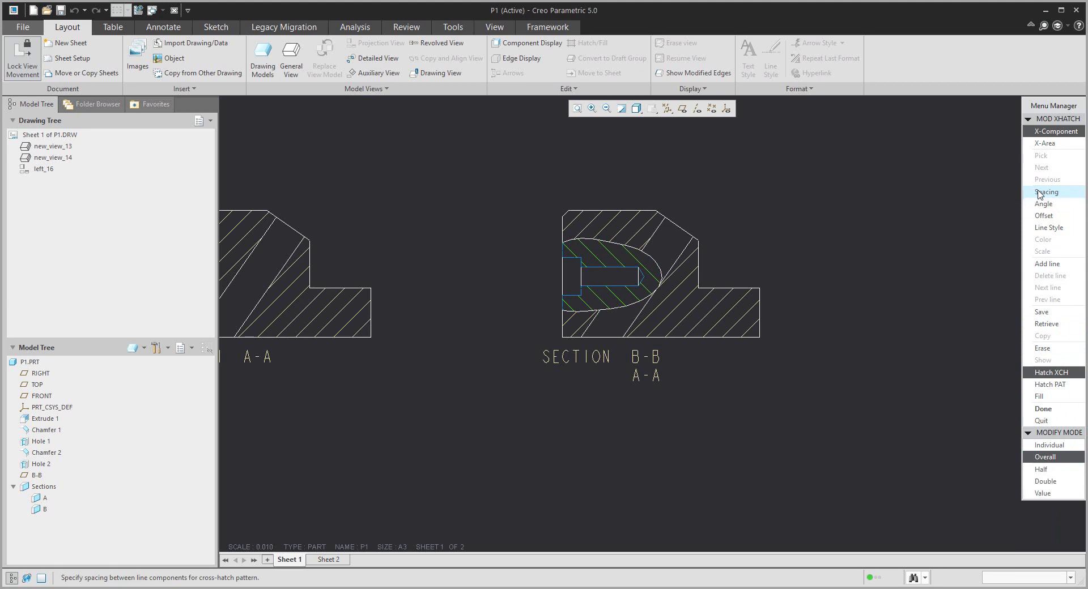
{"action": "left_click", "coordinate": [1046, 482]}
{"action": "left_click", "coordinate": [1044, 472]}
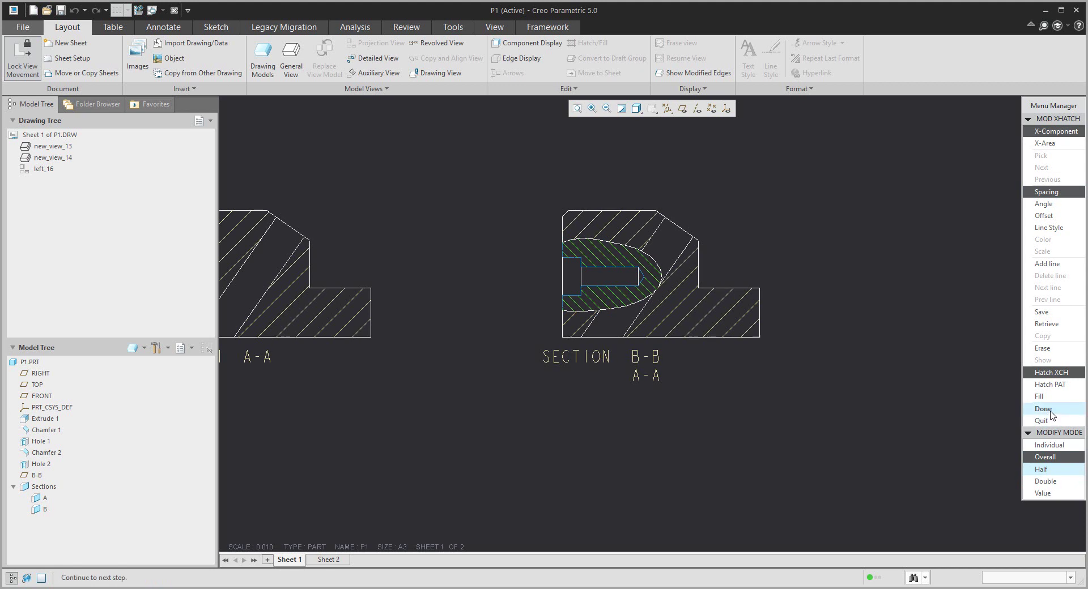
{"action": "left_click", "coordinate": [1043, 408]}
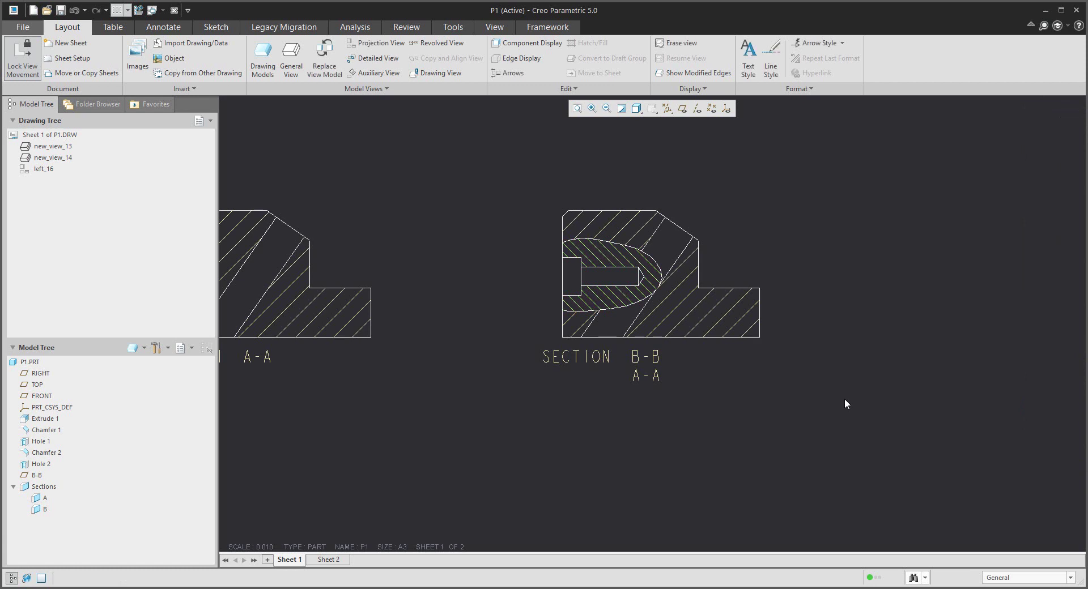
{"action": "scroll", "coordinate": [845, 399], "scroll_direction": "up", "scroll_amount": 2}
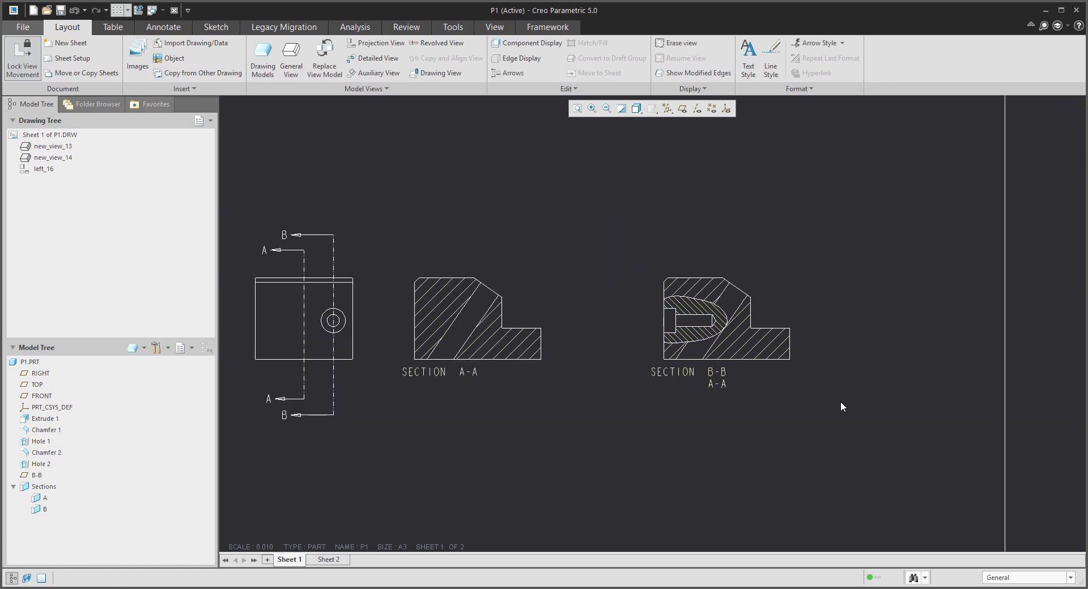
{"action": "middle_click_drag", "start_coordinate": [841, 407], "coordinate": [870, 355]}
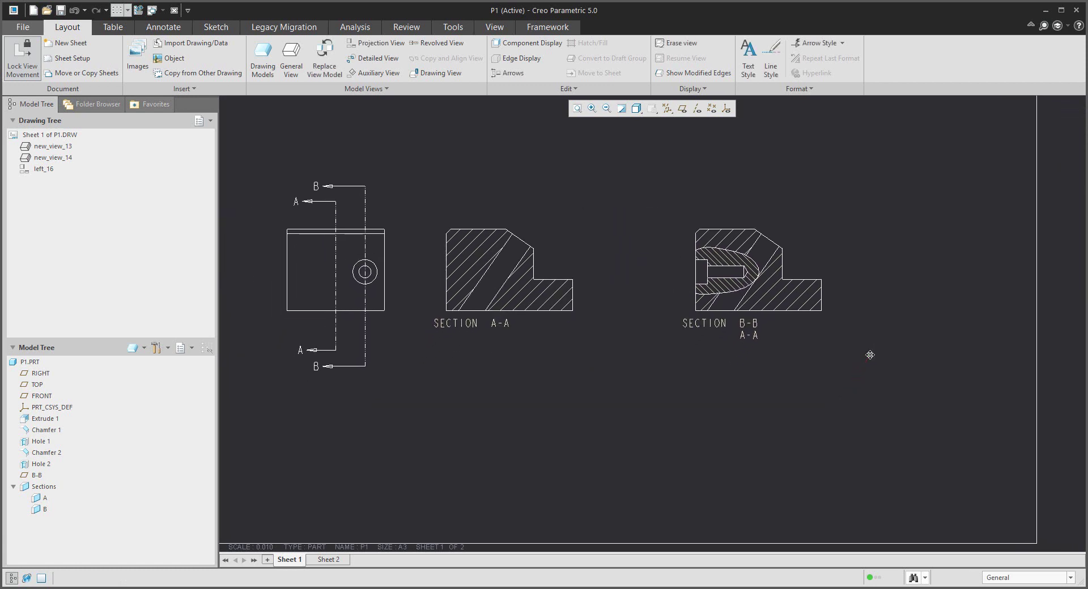